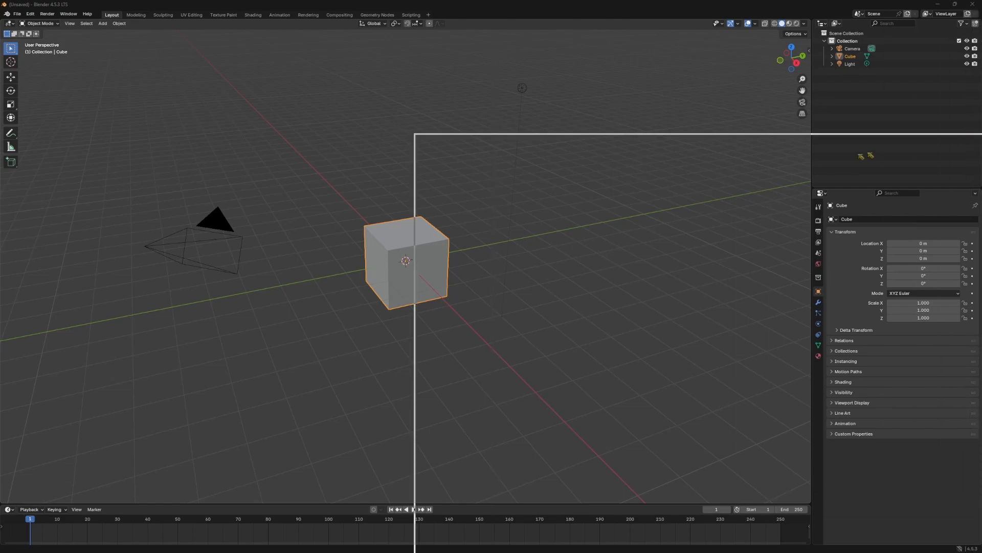
double_click(710, 165)
double_click(706, 155)
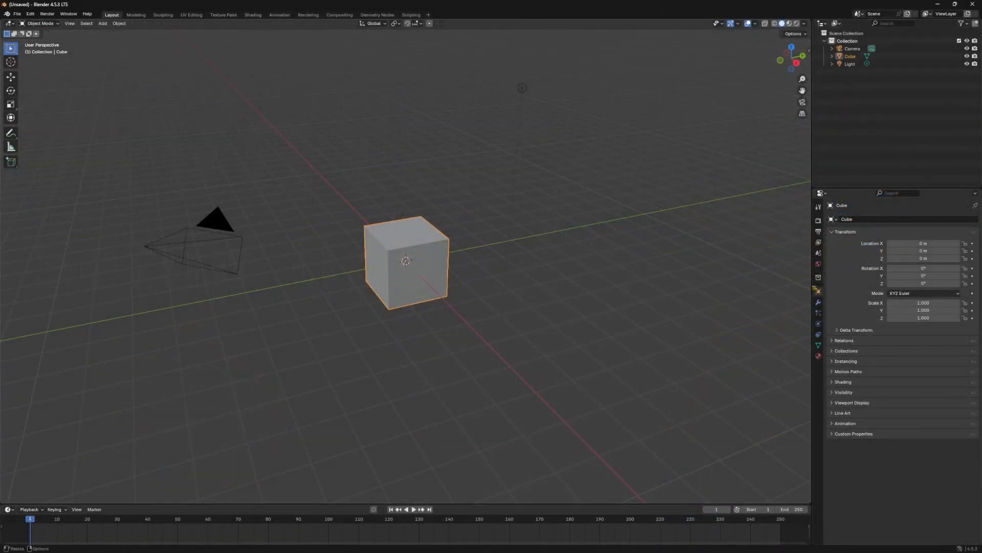
Split the 3D viewport vertically and turn the new area into a wider Shader Editor with its sidebar hidden
right_click(812, 286)
click(785, 288)
click(342, 256)
click(10, 24)
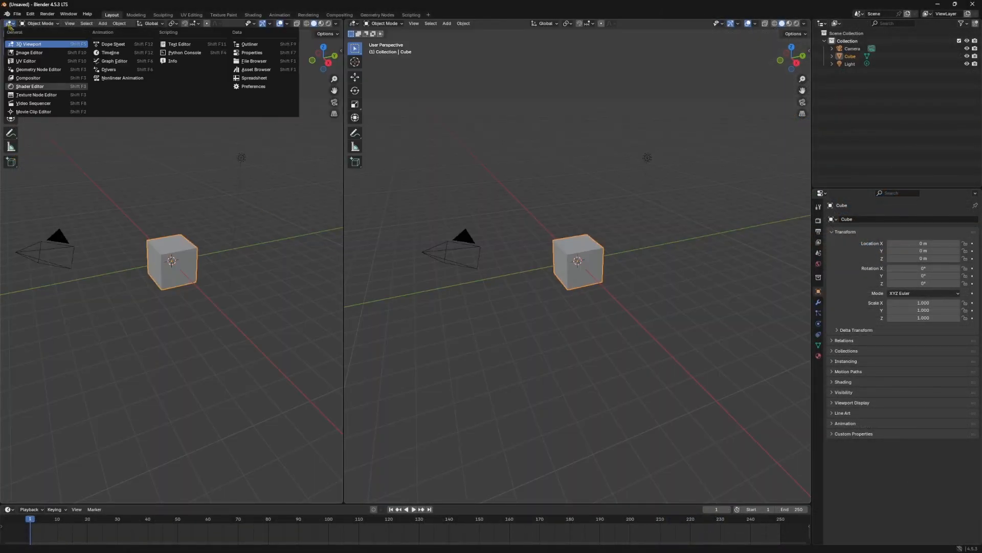
click(29, 86)
drag(343, 137, 399, 146)
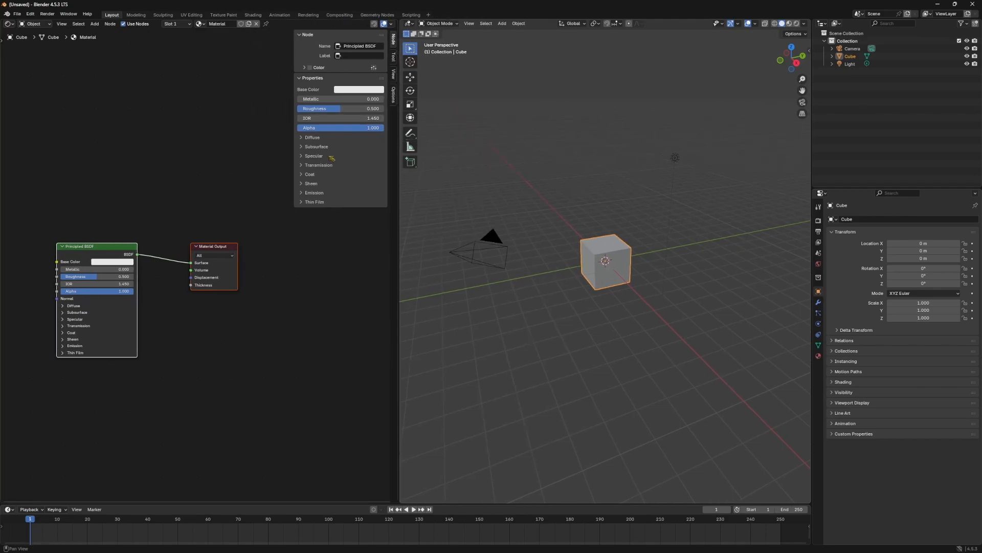
key(n)
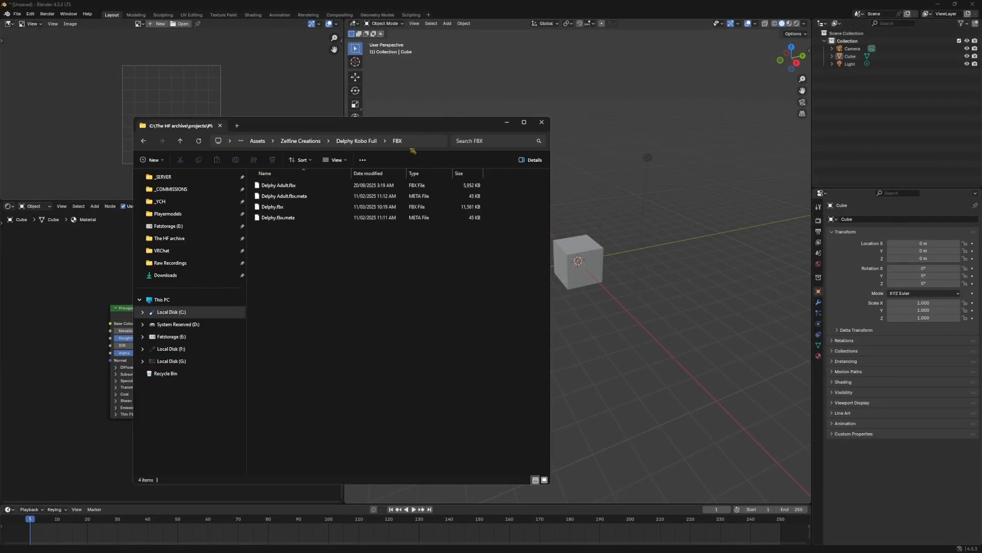
Import Delphy.fbx into the scene with the default import options and delete the default cube
drag(281, 207, 644, 188)
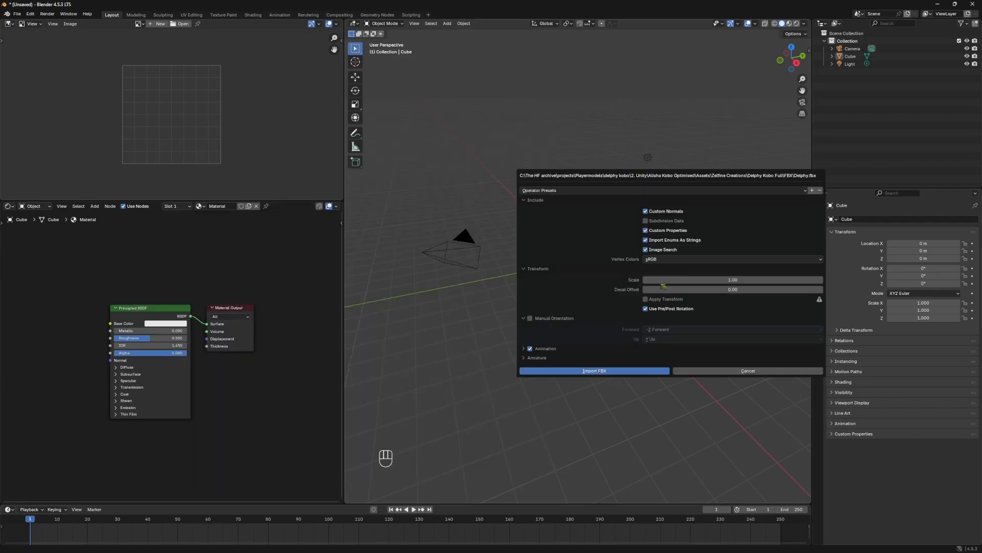
key(Return)
scroll(613, 282, up, 6)
middle_drag(558, 242, 655, 238)
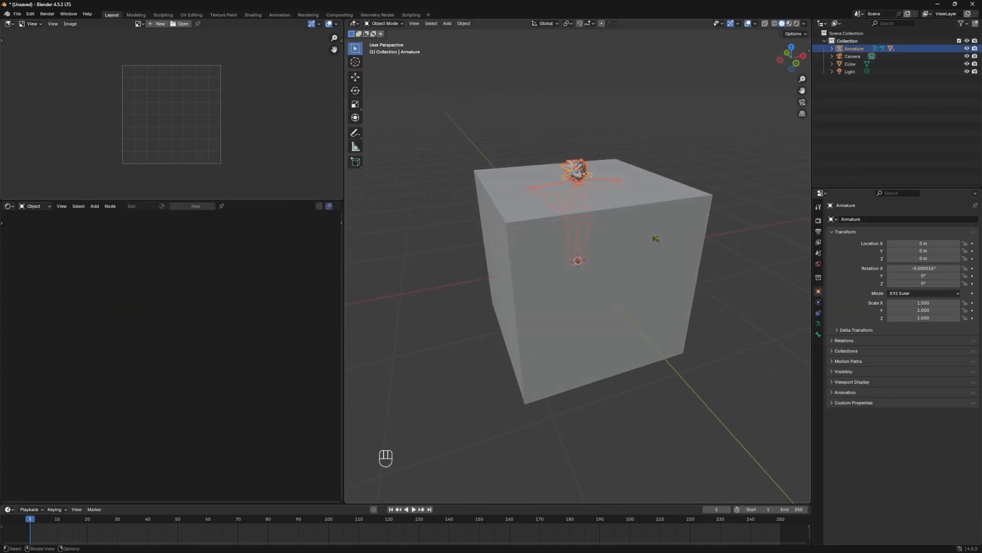
click(656, 238)
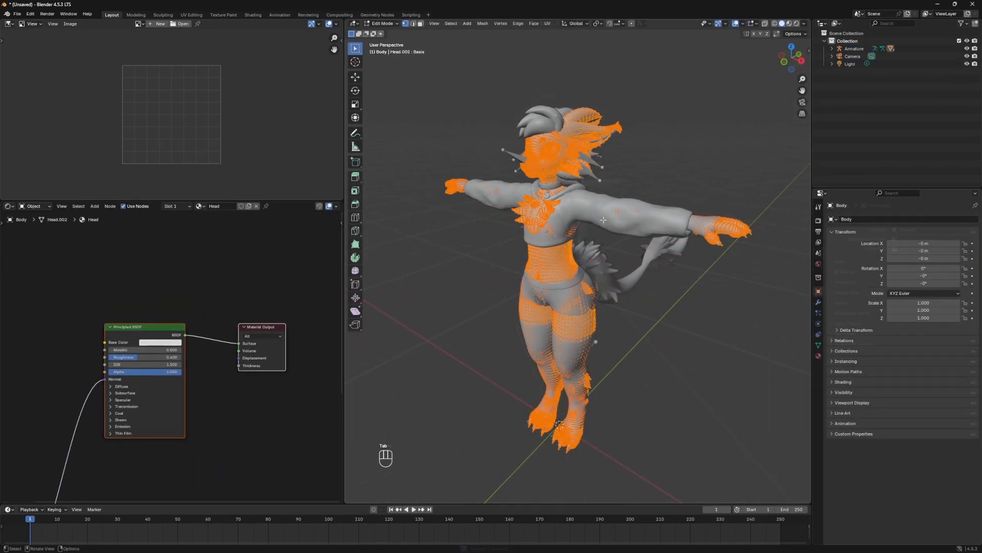
Isolate the Body mesh and examine its topology up close around the torso and hips in Edit Mode
key(KP_Divide)
key(Tab)
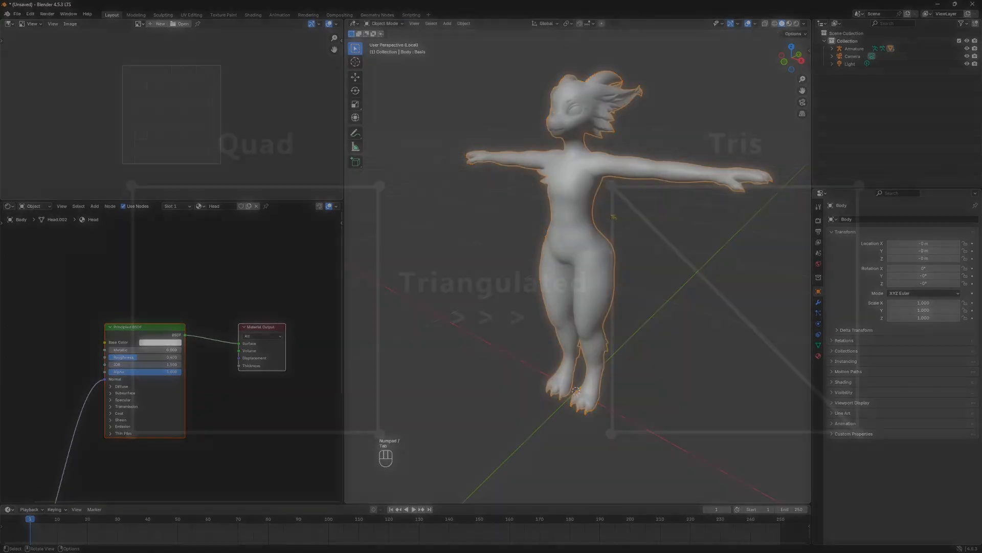
middle_drag(613, 217, 604, 251)
scroll(604, 251, up, 4)
key(Tab)
shift+middle_drag(604, 307, 588, 168)
scroll(578, 263, up, 4)
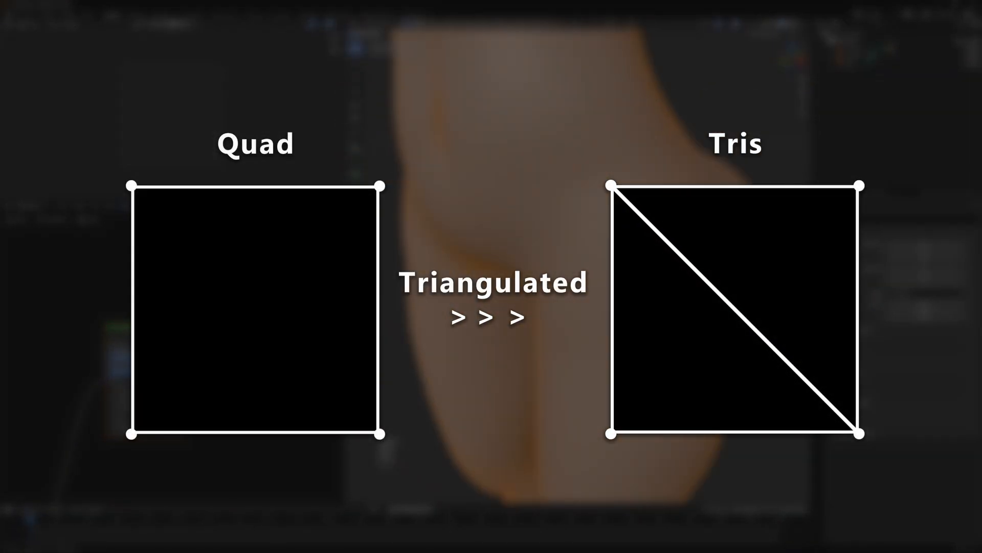
scroll(578, 264, down, 6)
key(Tab)
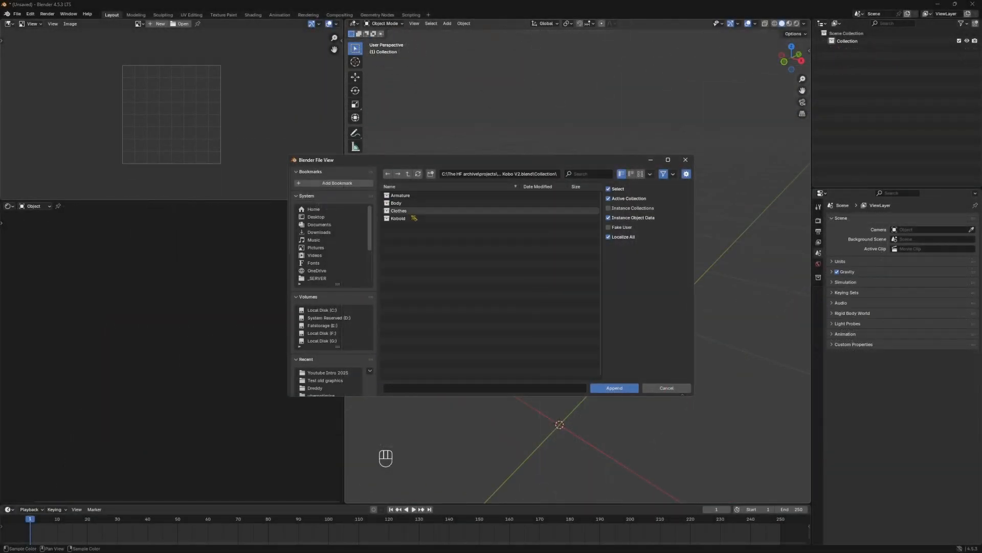
Append the Kobold collection from the Kobo V2 blend file and select its Body mesh
click(409, 220)
key(Return)
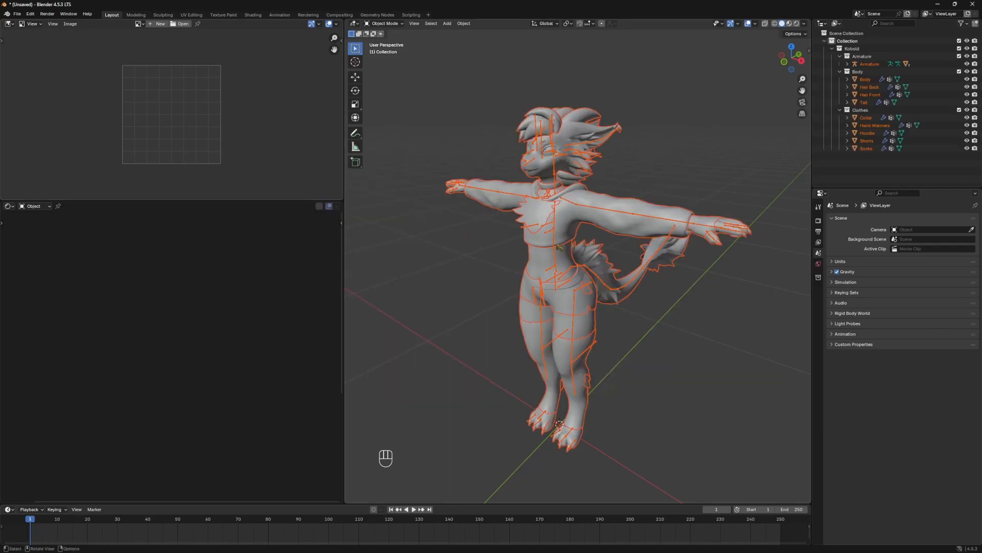
click(559, 173)
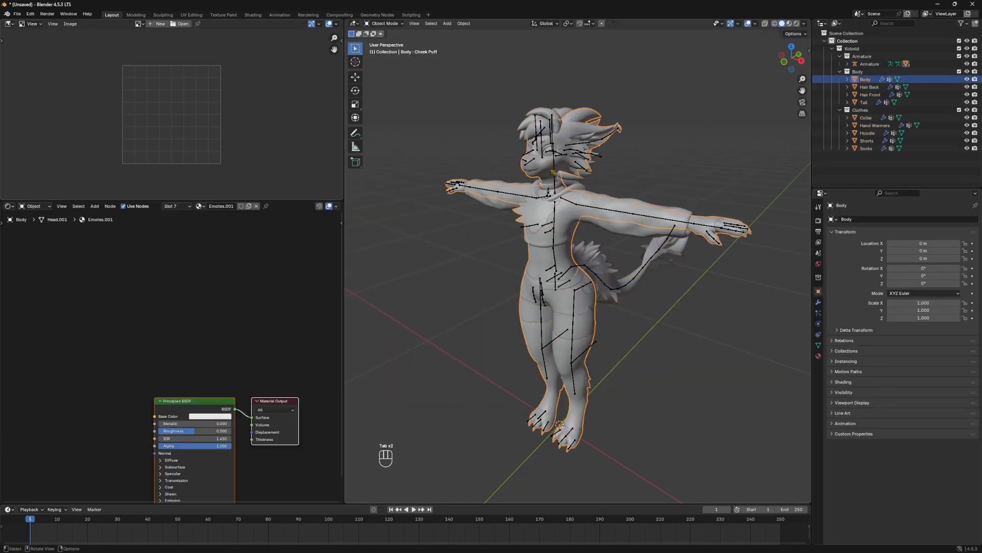
Examine the appended Body mesh's topology around the waist and hips in Edit Mode
key(Tab)
scroll(605, 260, up, 5)
scroll(605, 260, up, 4)
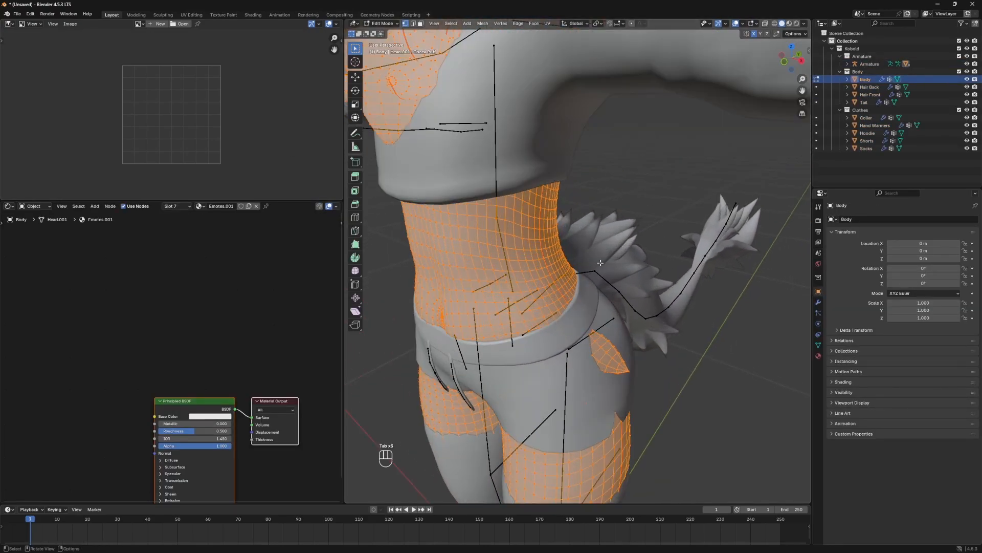
middle_drag(605, 260, 548, 235)
shift+middle_drag(548, 236, 767, 251)
scroll(688, 253, up, 4)
scroll(688, 253, down, 5)
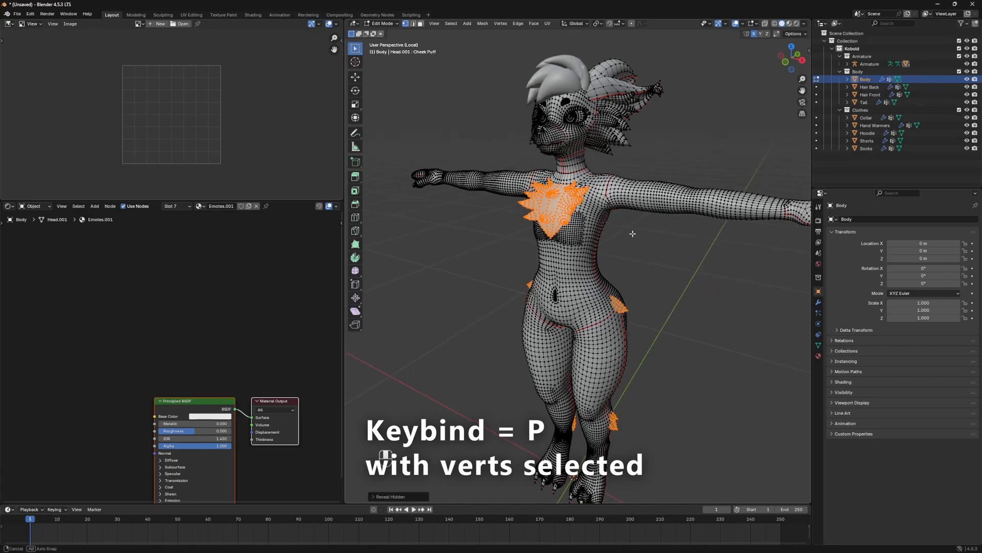
Separate the selected chest, hip and leg fluff geometry from the Body mesh
key(p)
click(637, 238)
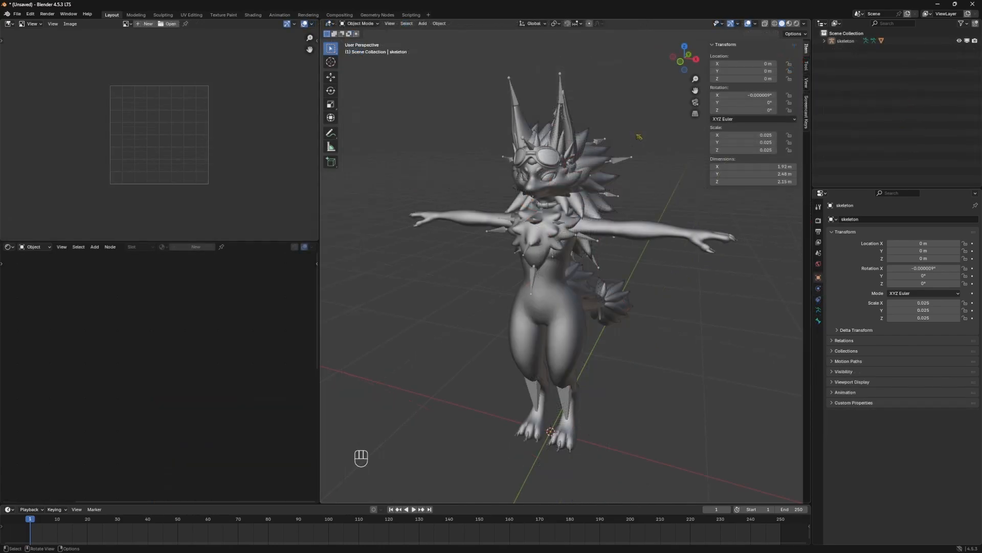
Apply all transforms to the skeleton armature
click(626, 159)
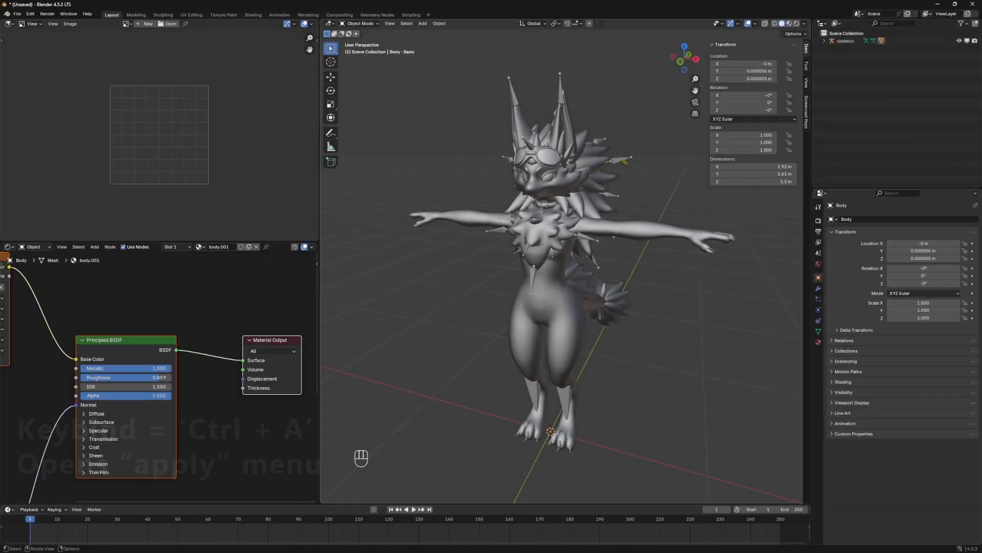
key(ctrl+a)
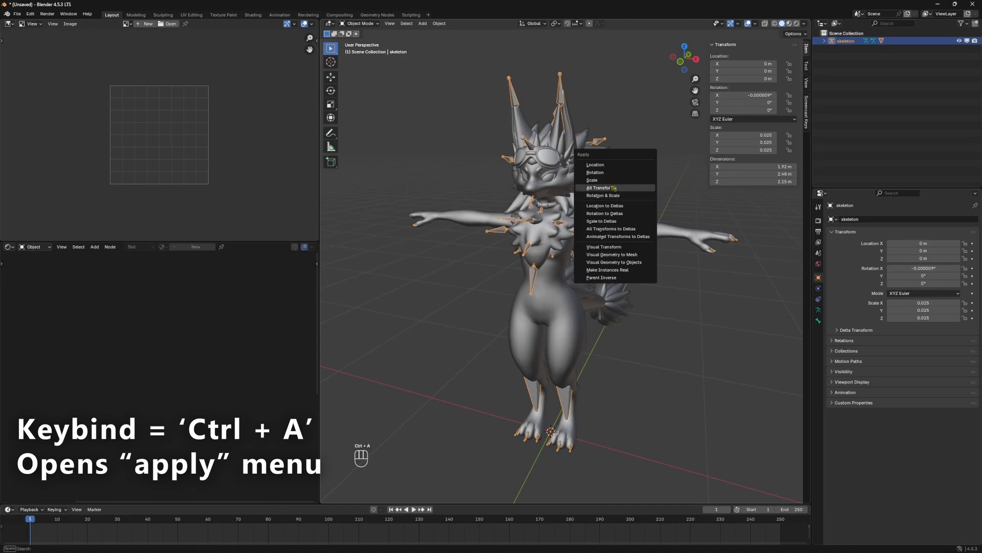
click(613, 188)
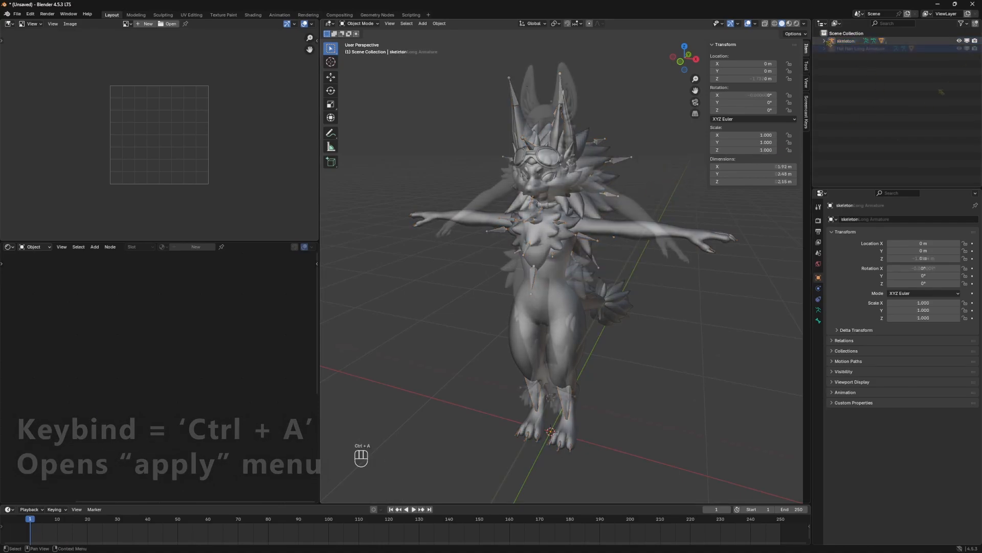
Expand Hat Hair Long Armature in the scene hierarchy and move it up along global Z onto the character's head
click(826, 49)
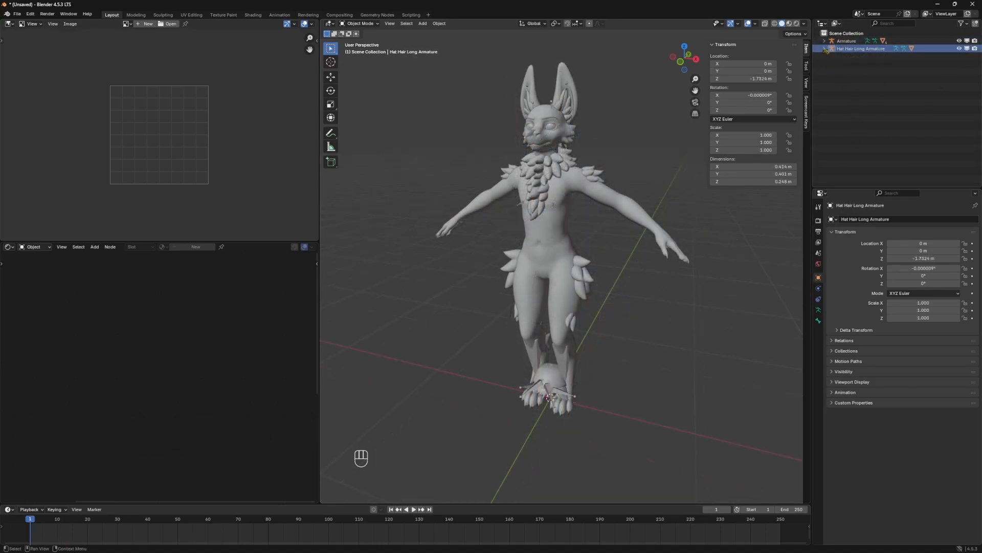
click(826, 48)
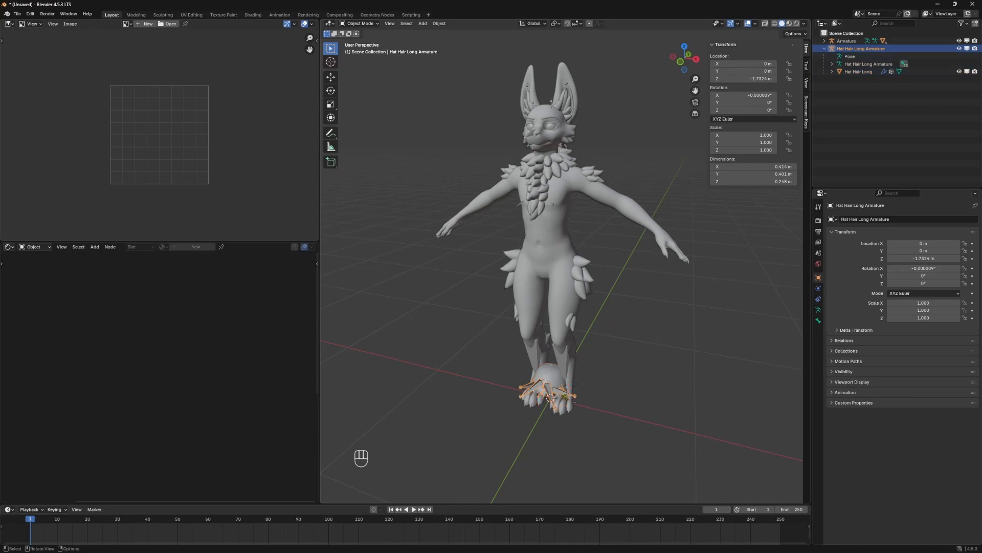
key(g)
key(z)
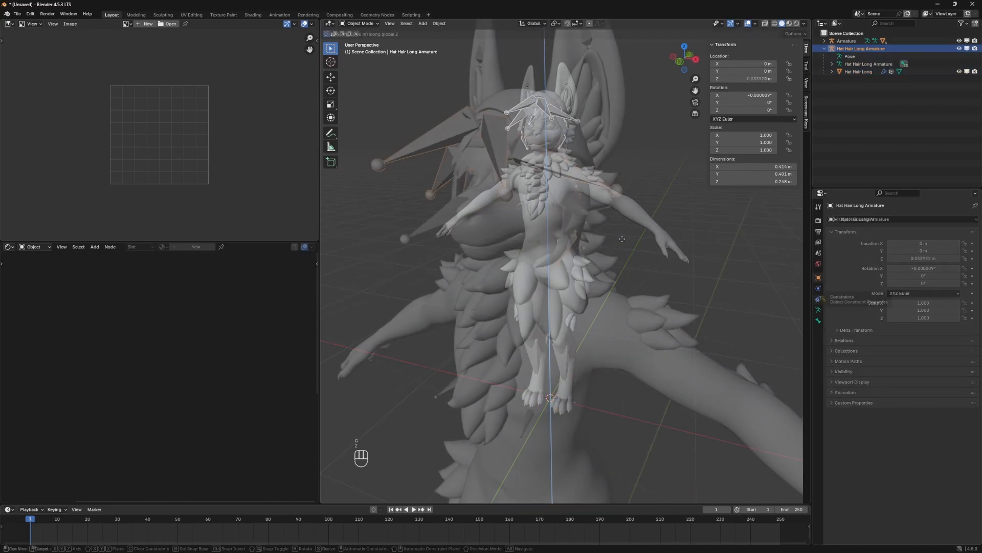
Add a Child Of constraint to Hat Hair Long Armature with Armature as target and Head as bone
click(903, 219)
click(952, 259)
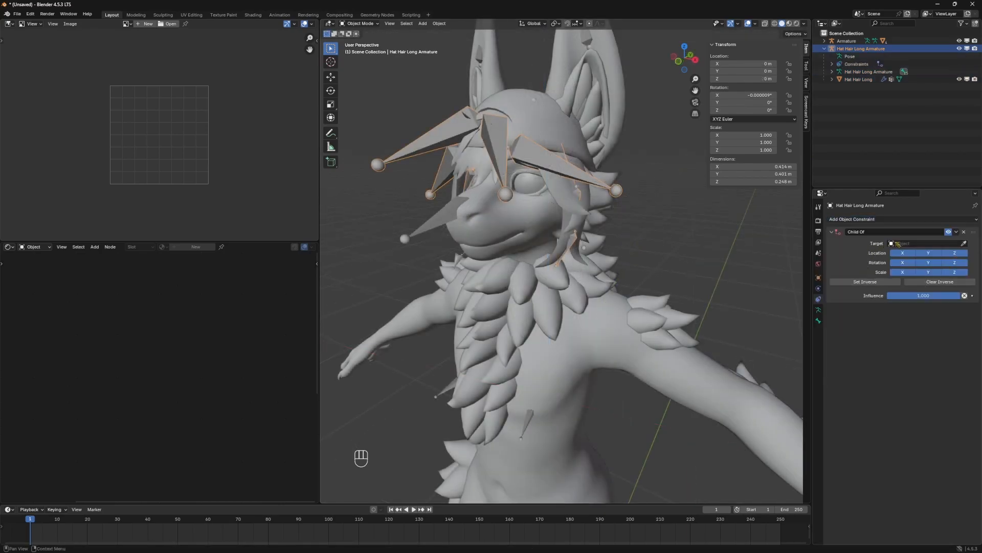
drag(847, 39, 906, 243)
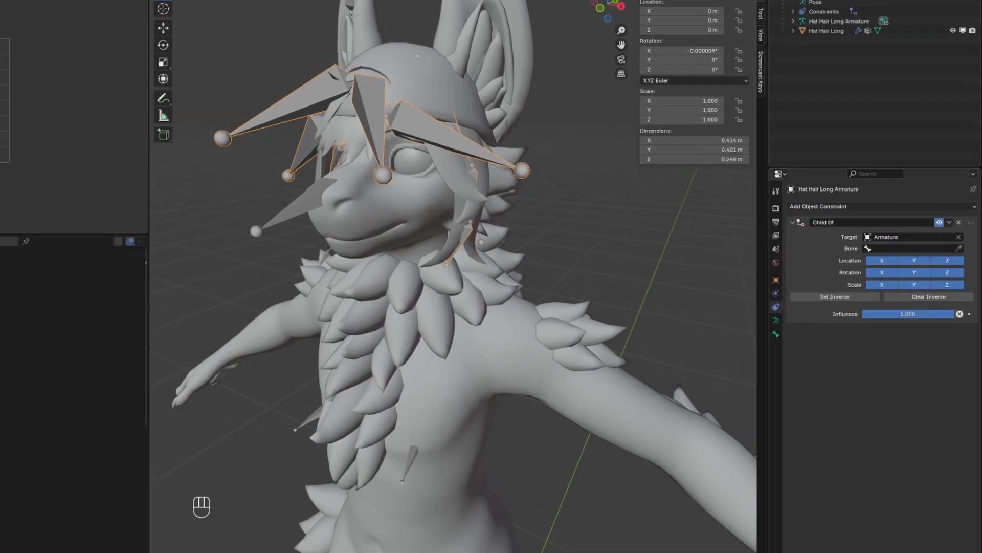
click(912, 251)
text(hea)
click(904, 264)
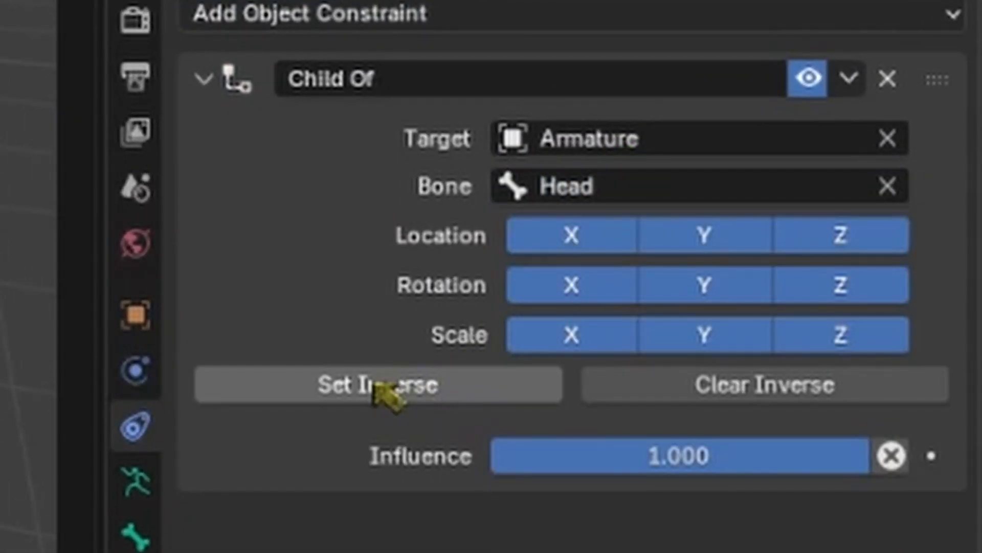
Delete Armature.001 while keeping its Catsuit, Panties, Sleevetop and Warmers meshes
key(g)
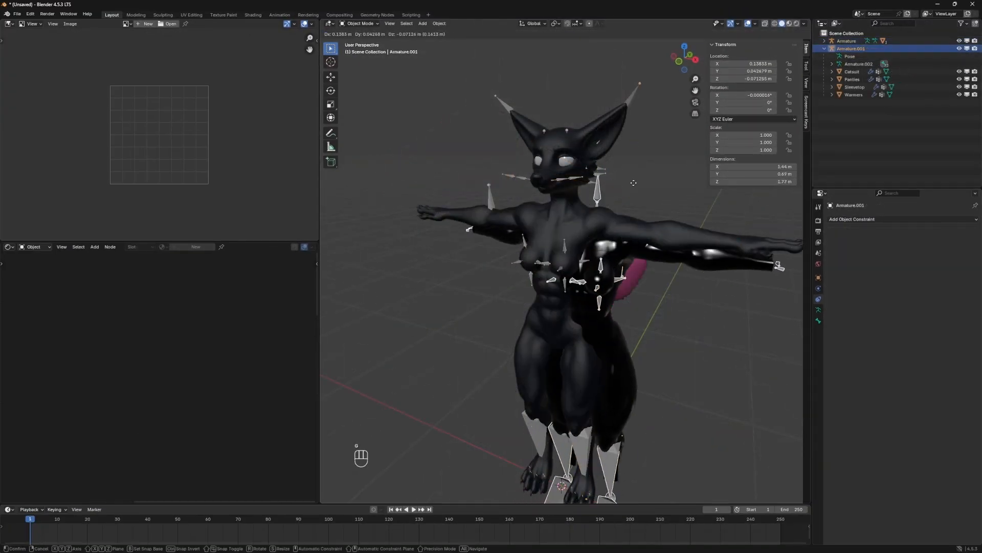
right_click(589, 131)
click(852, 72)
shift+click(854, 95)
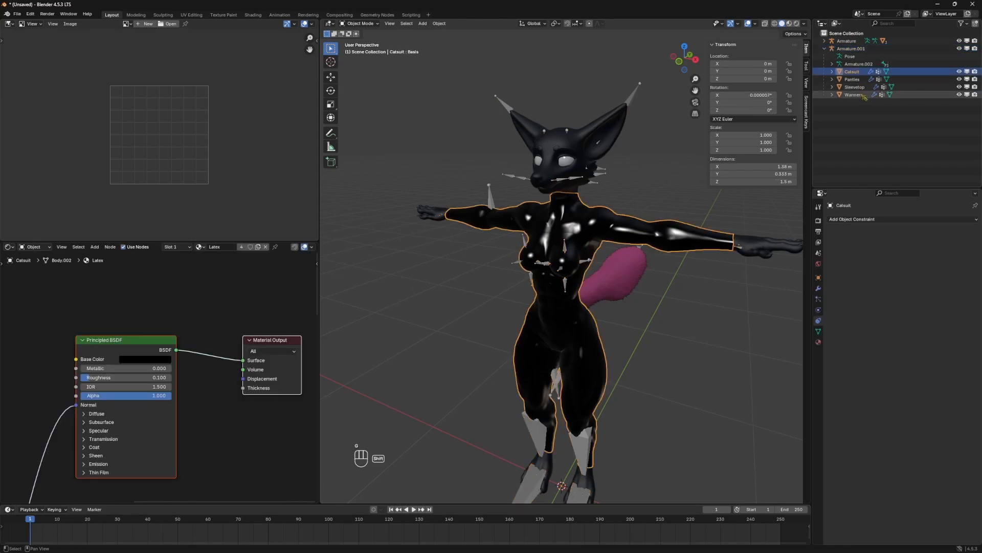
click(851, 48)
key(Delete)
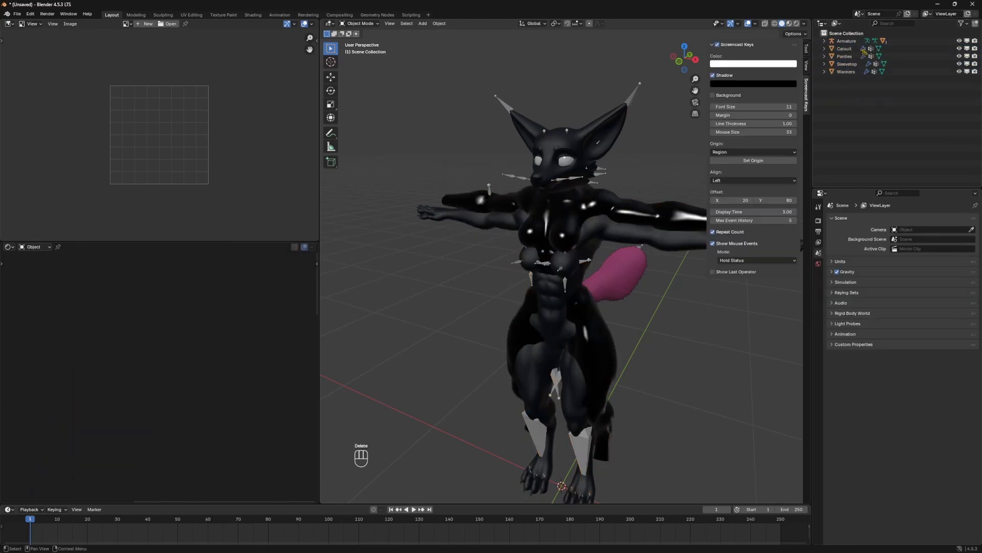
Parent the Catsuit, Panties, Sleevetop and Warmers meshes to Armature
click(852, 49)
shift+click(852, 73)
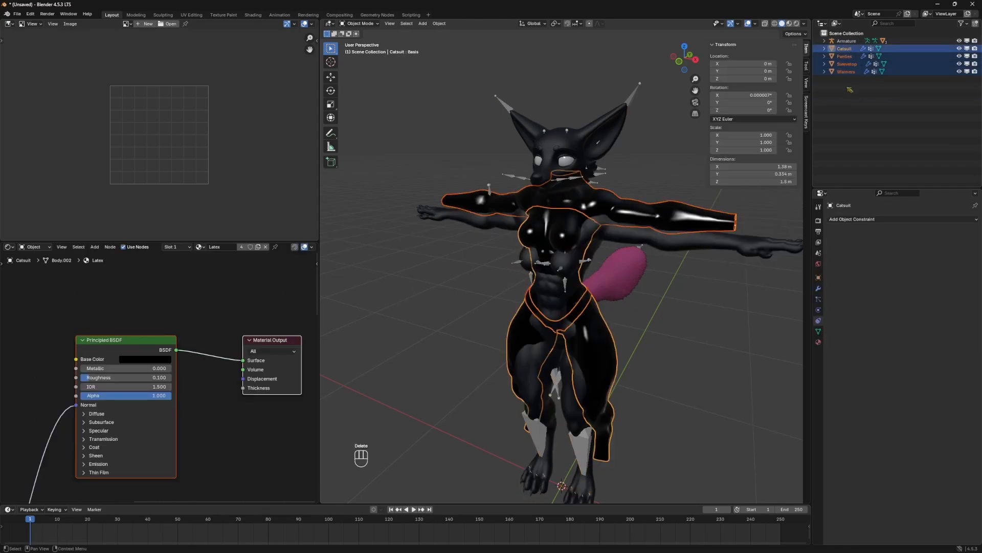
ctrl+click(851, 43)
right_click(532, 169)
mouse_move(553, 167)
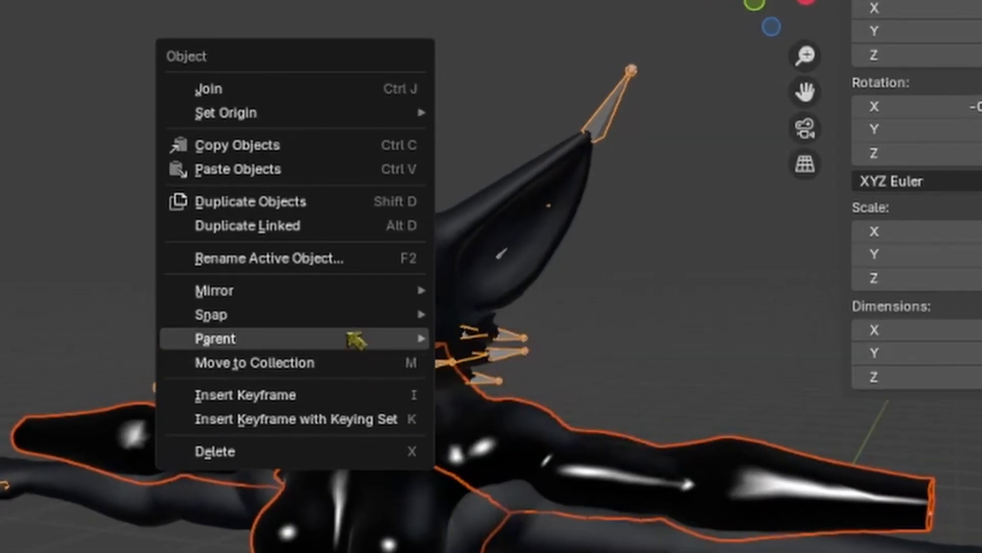
click(563, 368)
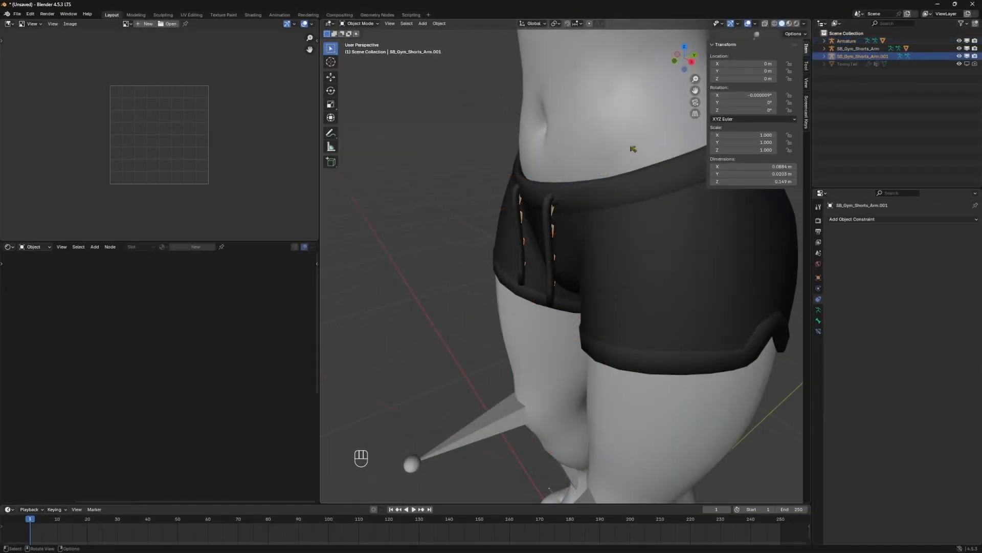
Hide the body and gym shorts meshes and select the pull-string armature SB_Gym_Shorts_Arm.001
key(h)
click(648, 201)
key(h)
click(549, 217)
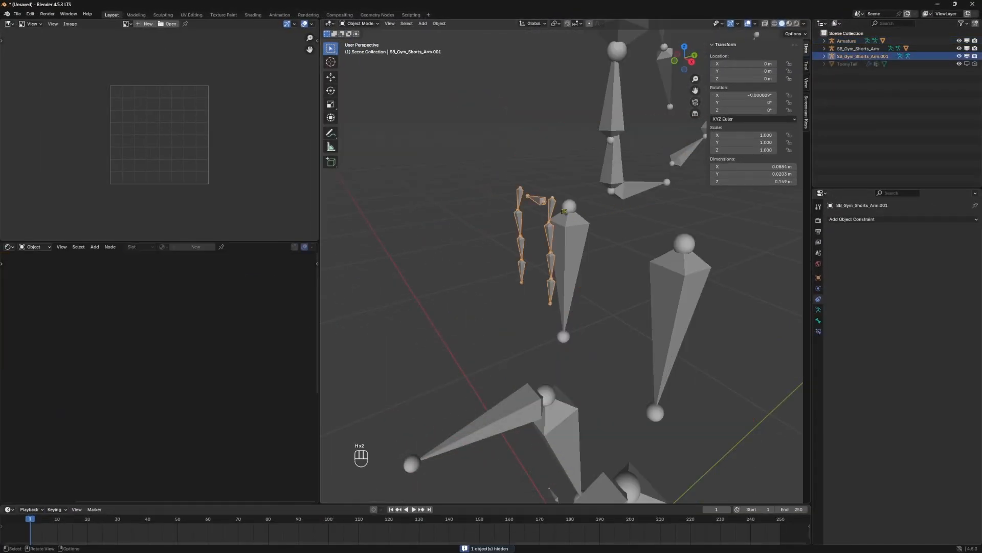
Delete the SB_Gym_Shorts_Arm armature and join SB_Gym_Shorts_Arm.001 into Armature
click(858, 48)
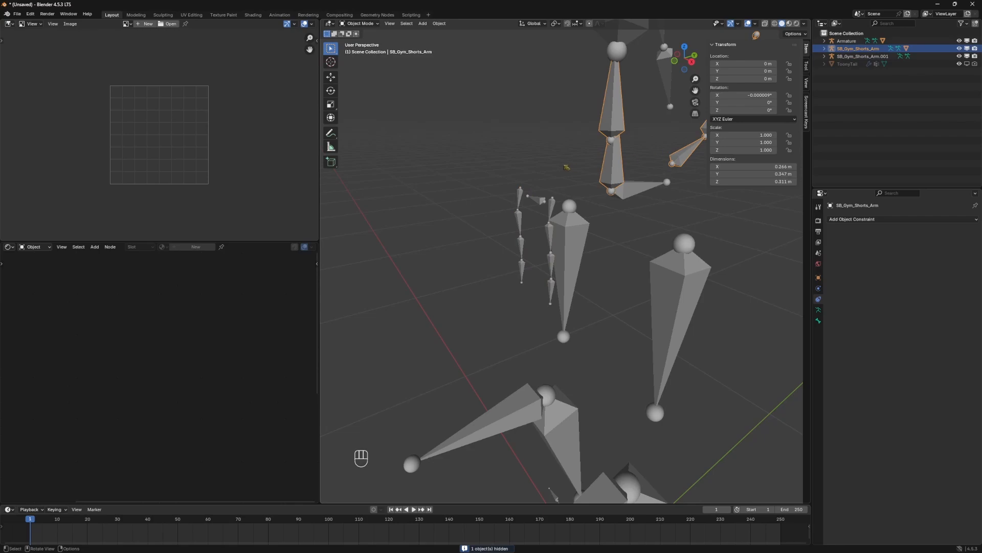
key(Delete)
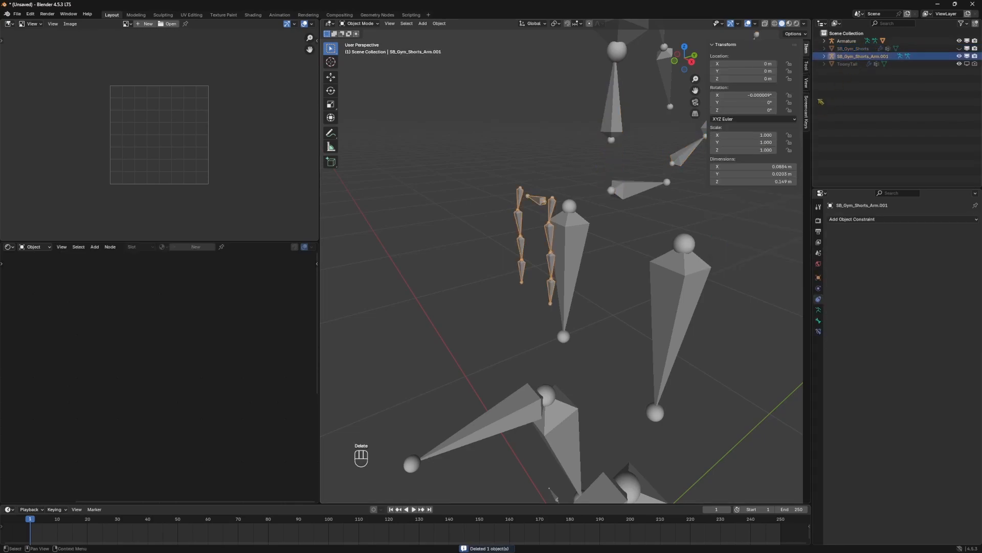
shift+click(646, 193)
right_click(646, 193)
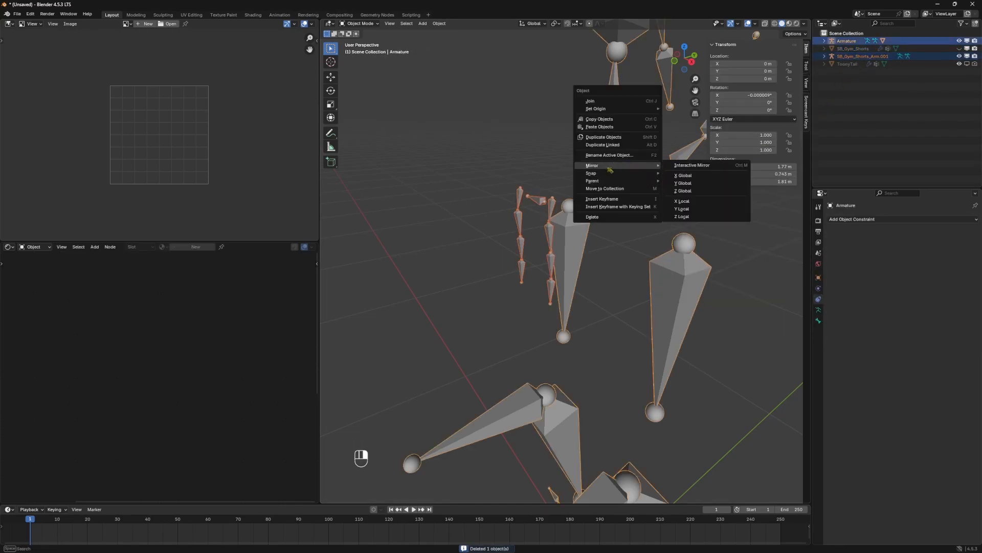
click(603, 101)
Parent the PullStrings bone to the Hips bone in the combined armature
key(Tab)
scroll(594, 197, up, 1)
middle_drag(543, 177, 553, 196)
click(527, 186)
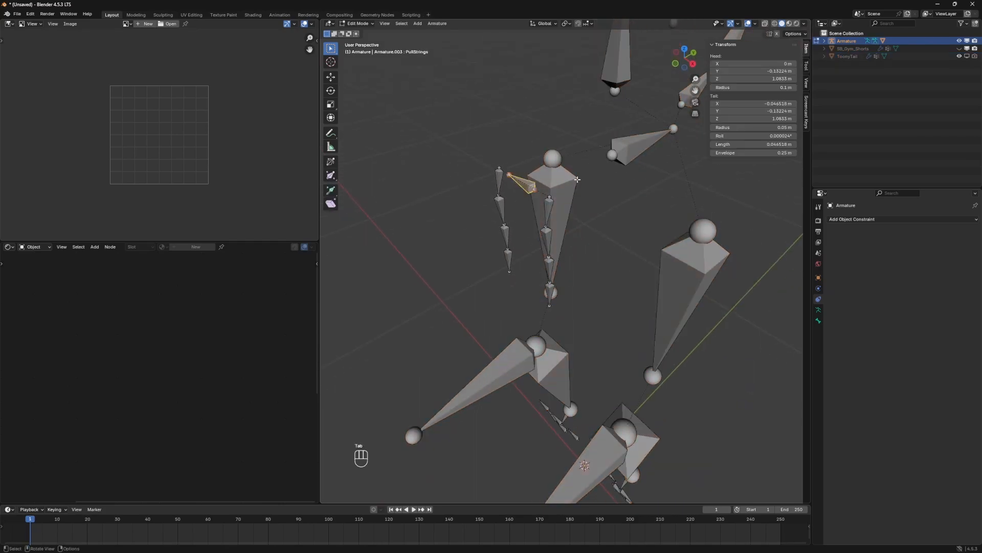
middle_drag(588, 141, 604, 148)
shift+click(607, 148)
right_click(527, 122)
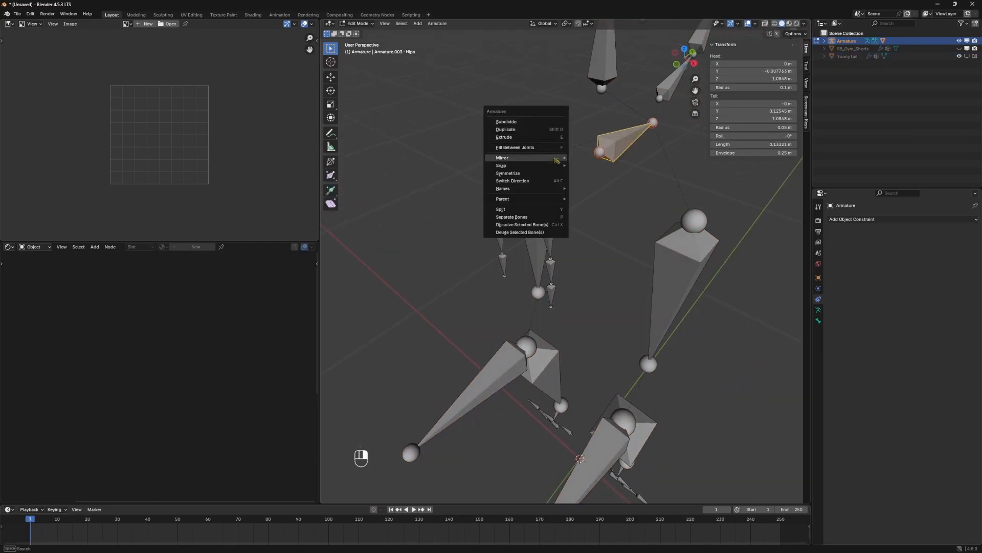
mouse_move(528, 200)
click(589, 199)
click(586, 200)
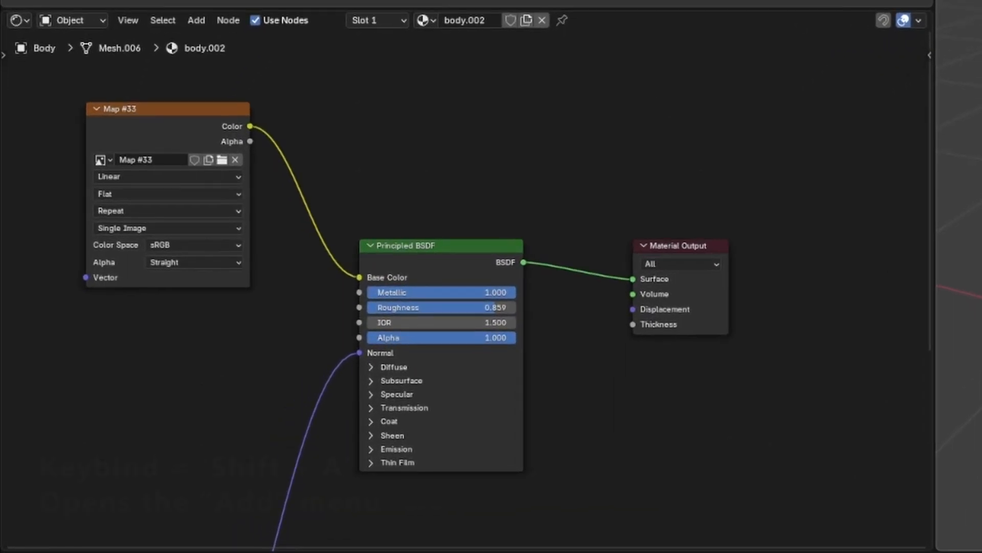
Delete the Map #33, Principled BSDF and Normal Map nodes from the body.002 material, keeping the Material Output
scroll(223, 357, down, 2)
scroll(463, 249, down, 1)
middle_drag(463, 250, 531, 201)
drag(158, 106, 571, 516)
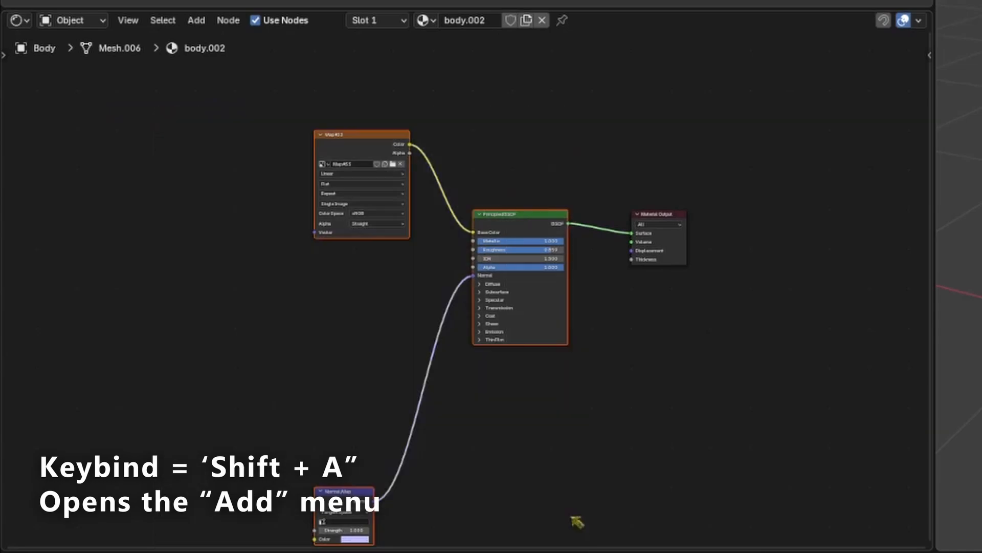
key(x)
Add a fresh Principled BSDF node beside the Material Output in the body.002 material
scroll(545, 225, up, 6)
middle_drag(546, 223, 502, 231)
key(shift+a)
text(prin)
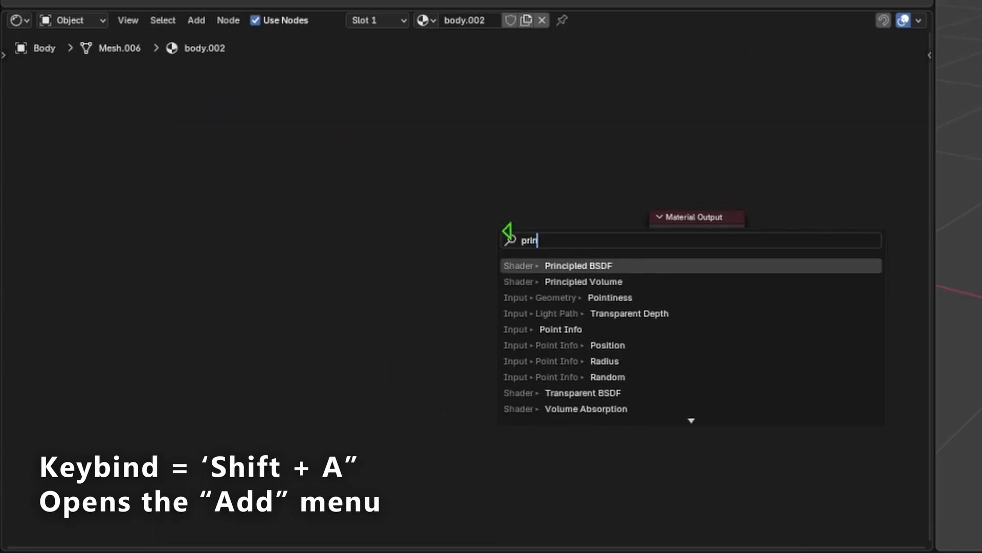
key(Return)
click(501, 232)
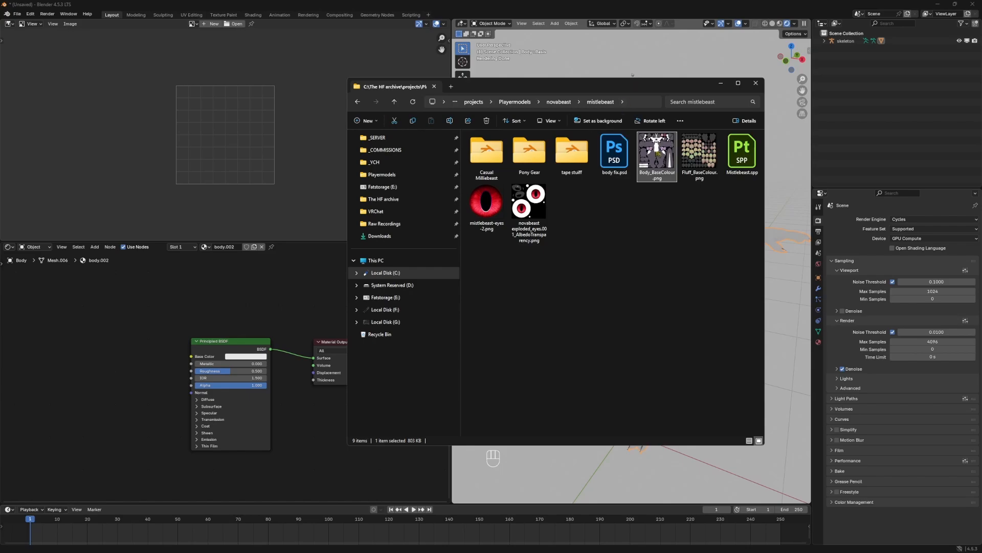
Bring Body_BaseColour.png into the body.002 node tree and link its Color to the Principled BSDF's Base Color
drag(189, 318, 110, 326)
click(269, 289)
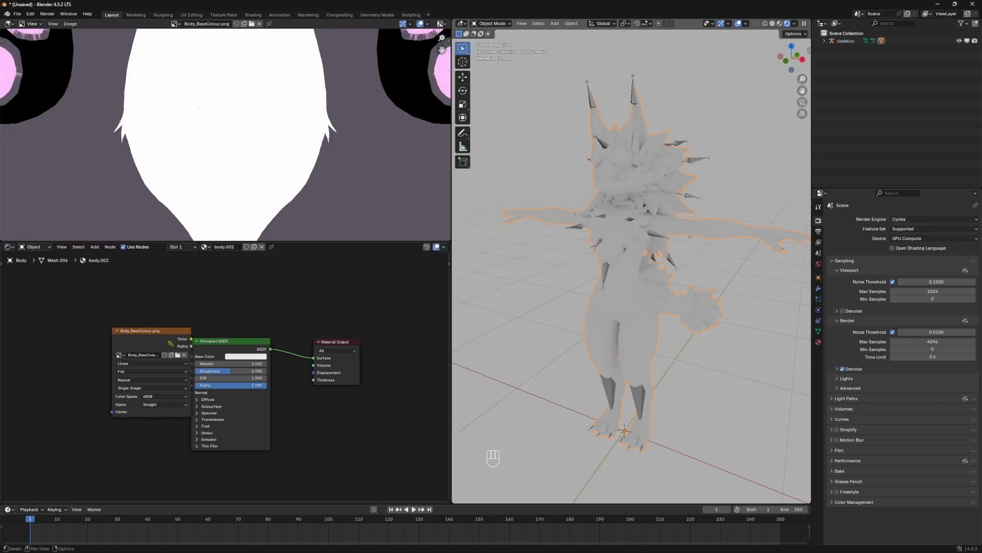
drag(180, 339, 191, 356)
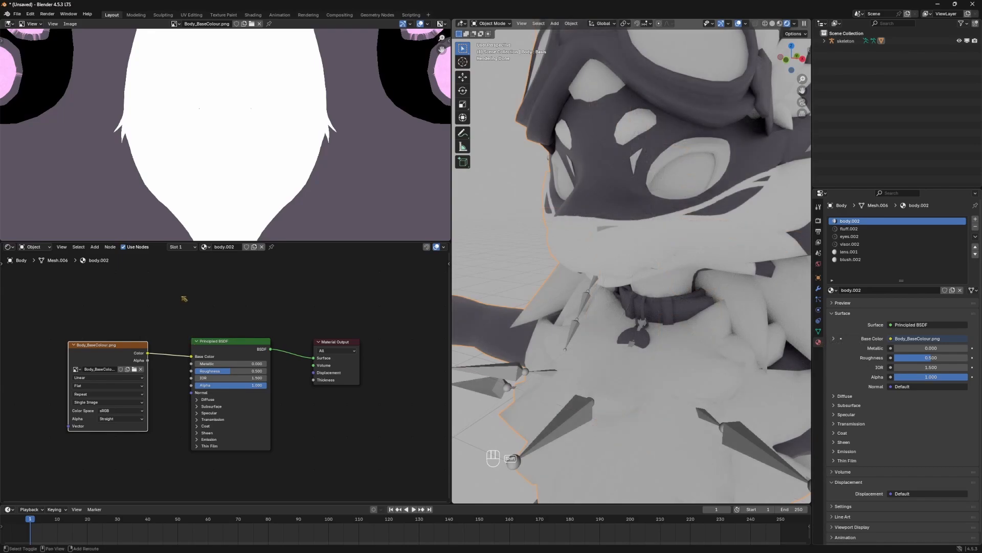
Insert an Ambient Occlusion node on the link between Body_BaseColour.png and the Principled BSDF
key(shift+a)
text(am)
click(238, 310)
click(194, 270)
drag(195, 271, 170, 328)
Add a Mix Shader node to the body.002 material and dissolve it again
key(shift+a)
text(m)
key(Return)
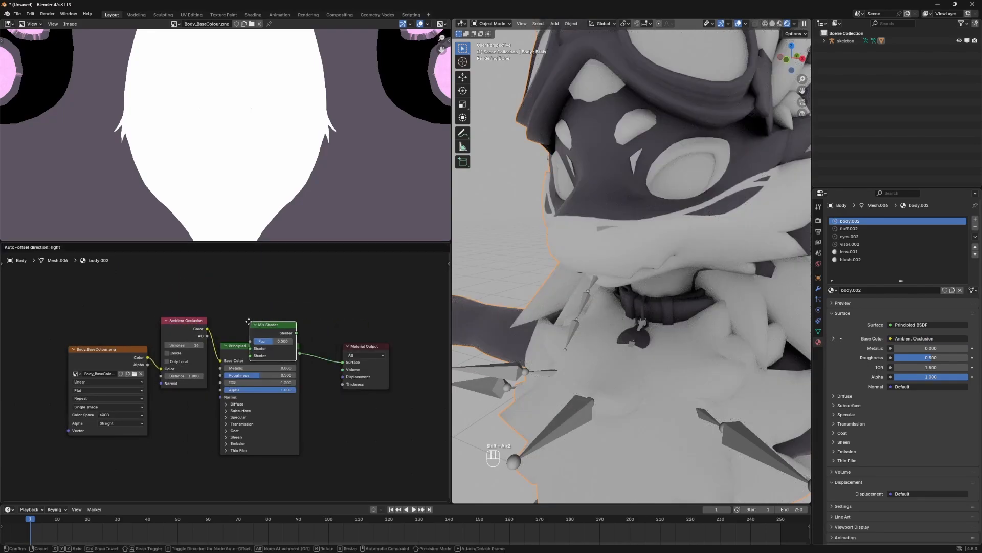
click(286, 307)
key(ctrl+x)
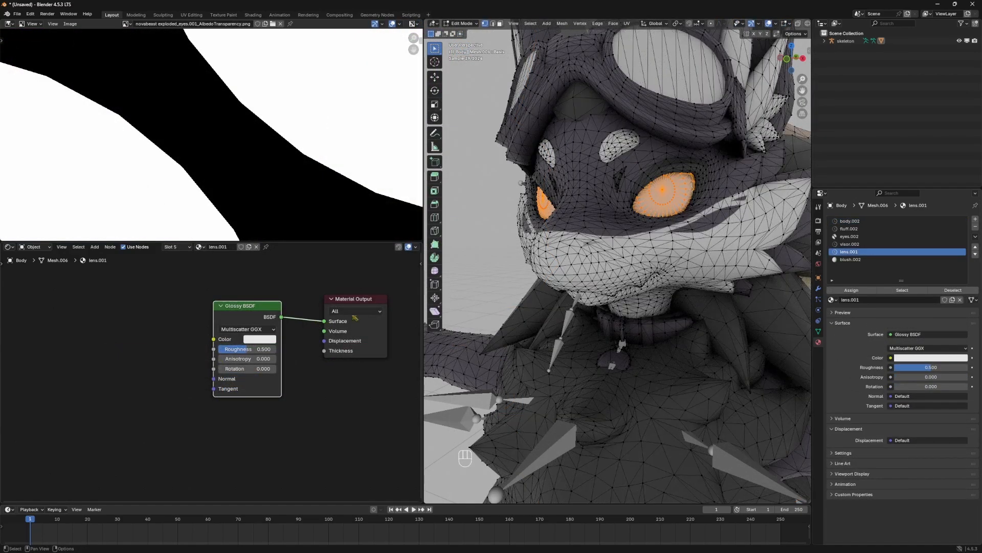
Replace the lens.001 material's Glossy BSDF with a Glass BSDF linked to the output's Surface, and hide the viewport overlays
scroll(661, 240, up, 5)
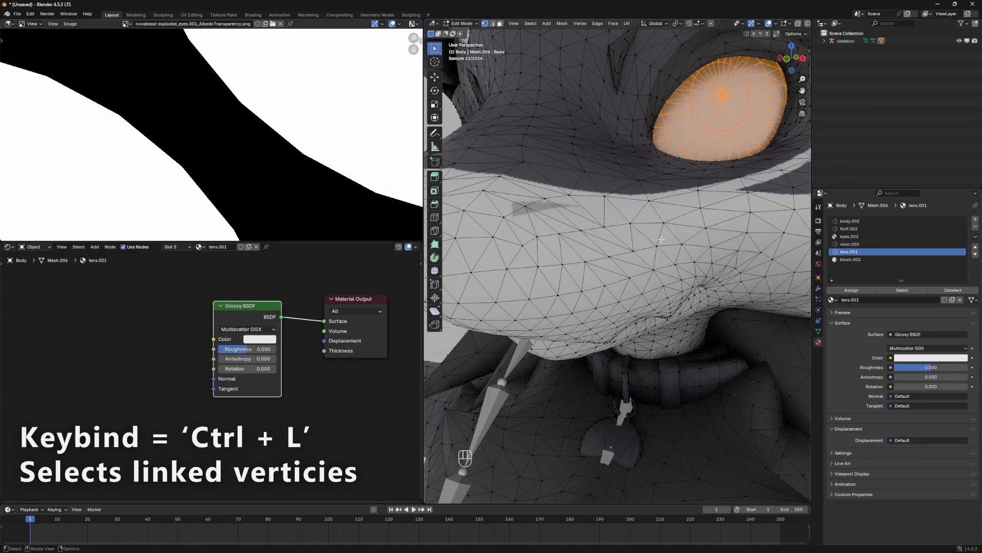
scroll(661, 239, down, 4)
key(ctrl+x)
key(shift+a)
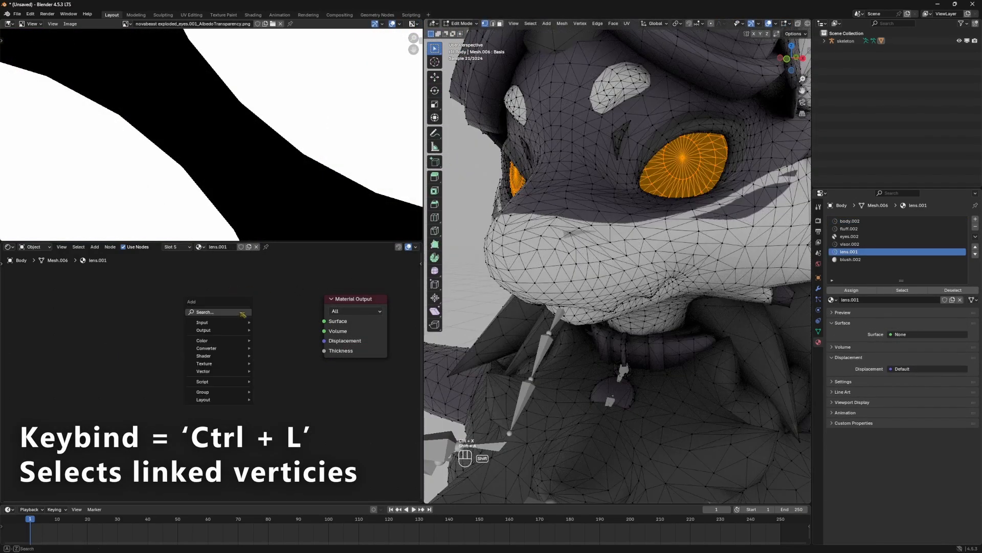
text(glsa)
key(Return)
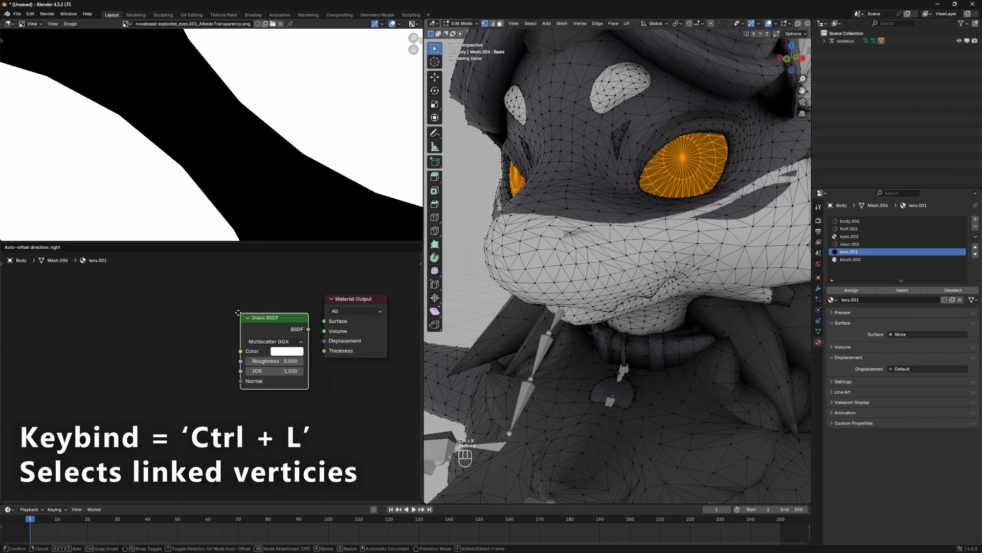
click(199, 298)
drag(265, 311, 325, 321)
shift+middle_drag(681, 244, 661, 297)
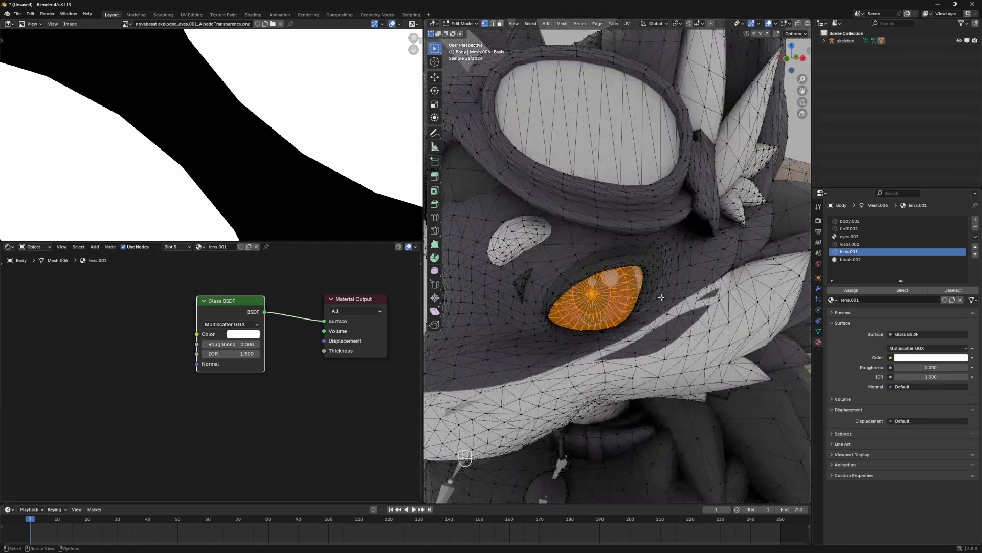
key(shift+alt+z)
scroll(665, 178, up, 3)
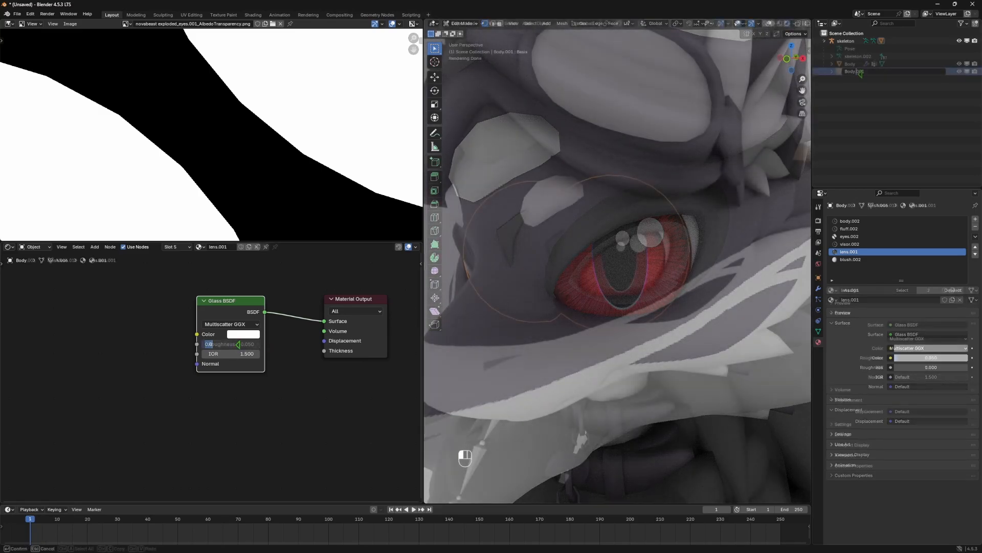
Rename the separated eye lens object Body.001 as Lens
text(Le)
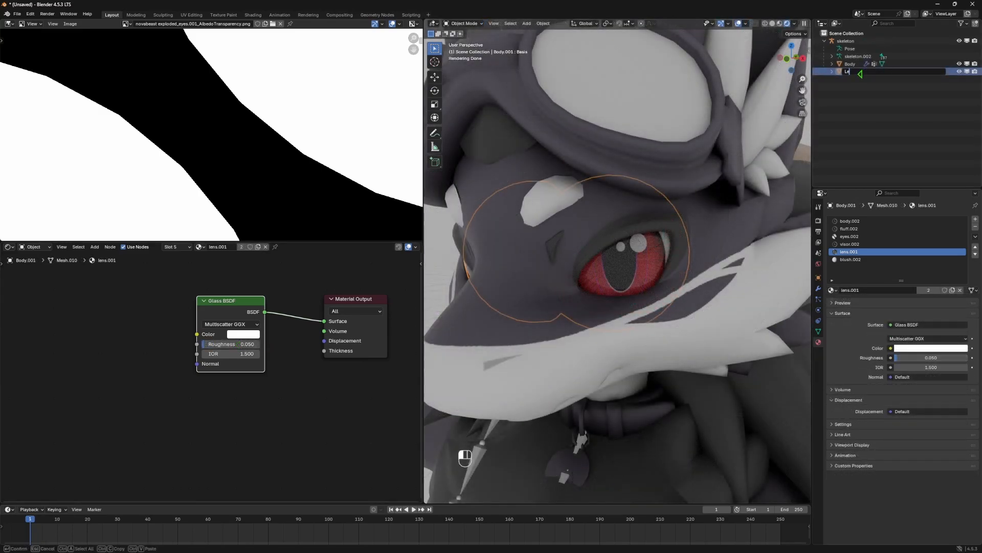
text(ns)
key(Return)
Turn off Shadow in the Lens object's ray visibility settings
click(818, 277)
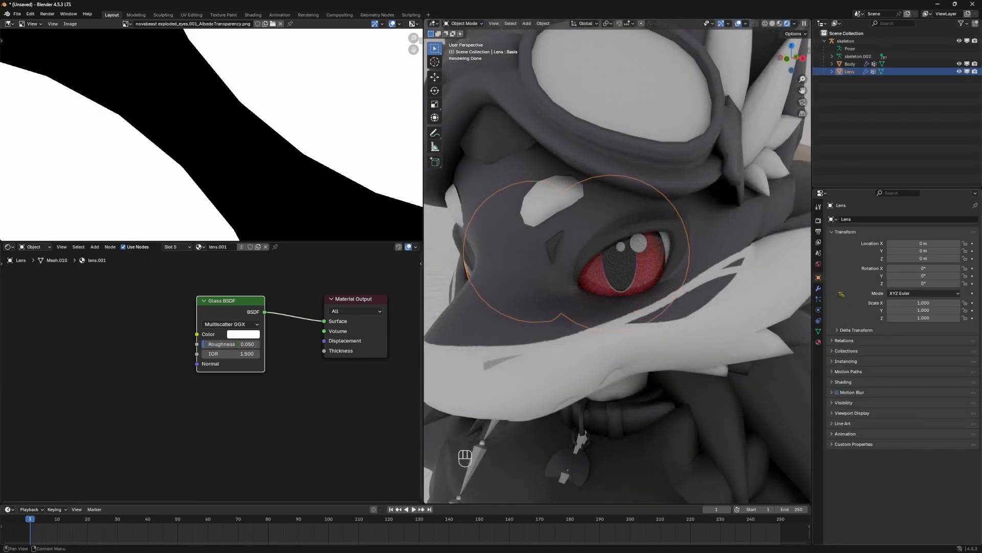
click(841, 381)
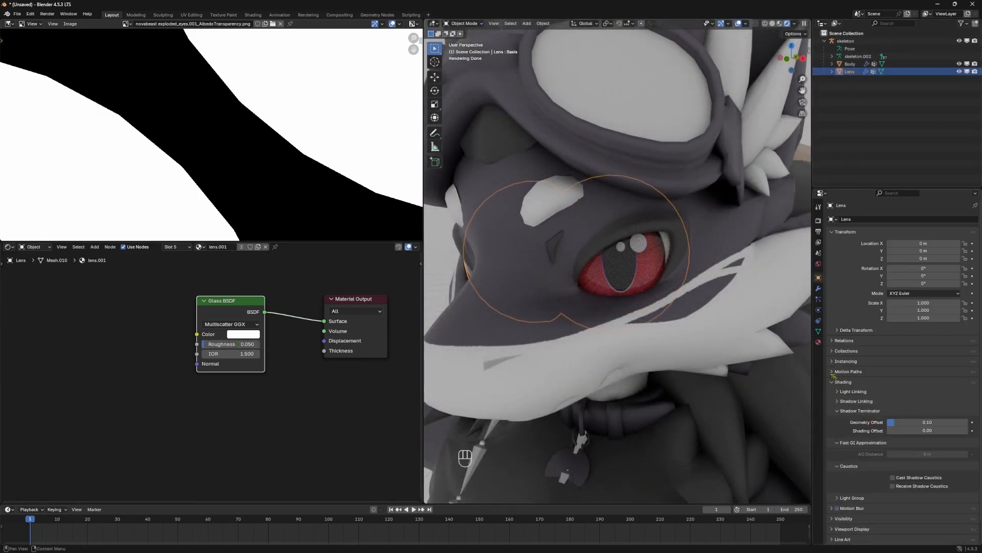
click(840, 381)
click(844, 402)
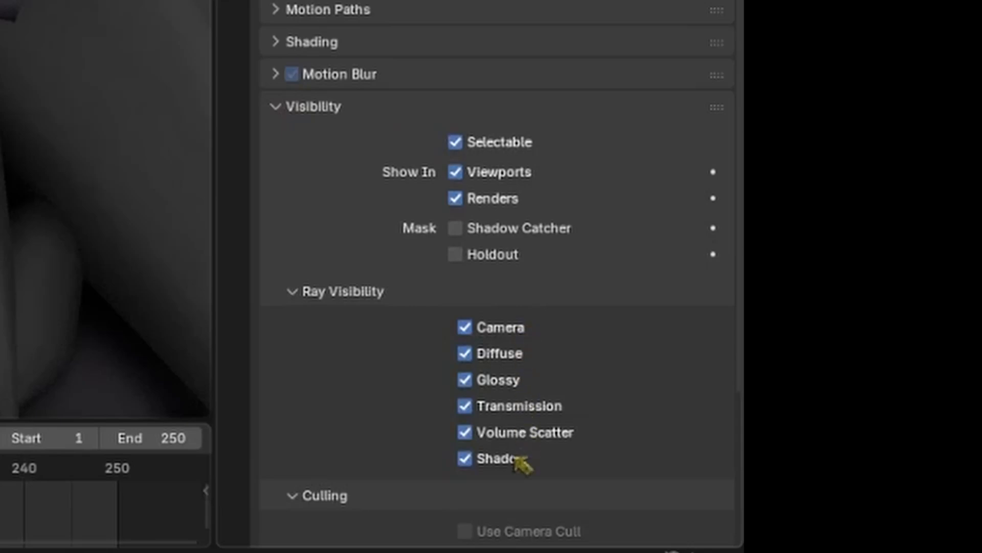
click(514, 459)
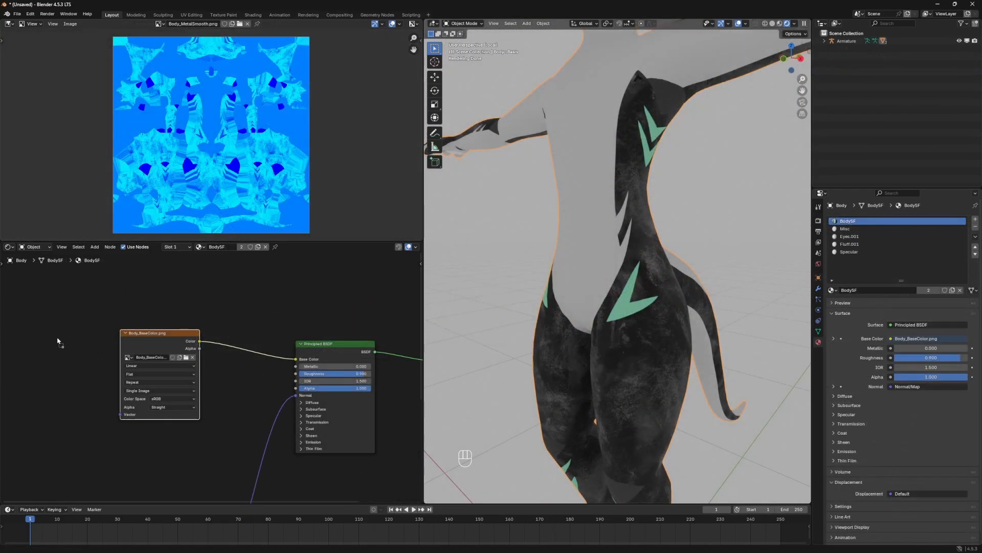
Bring Body_MetalSmooth.png into the BodySF material and link its Color directly to the Material Output's Surface
key(ctrl+shift+z)
click(156, 341)
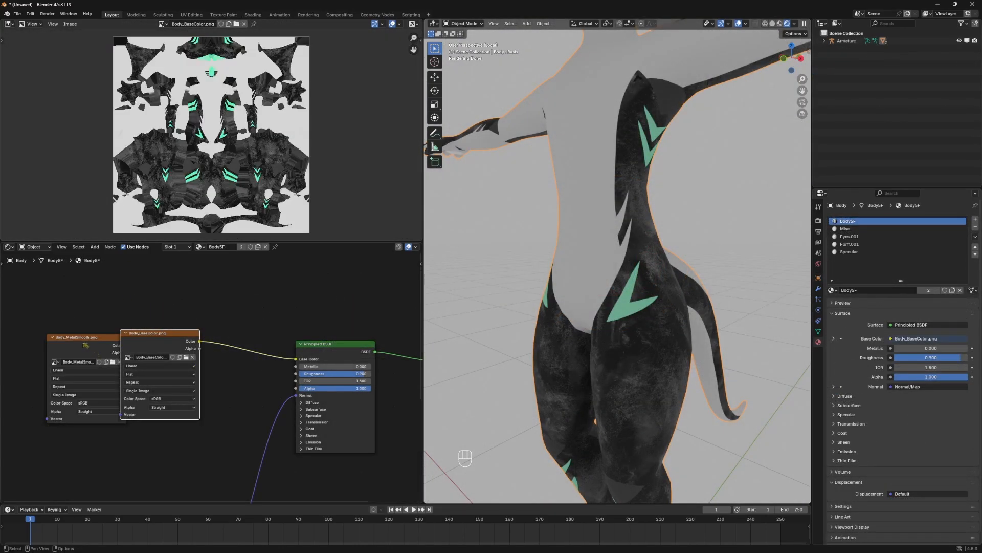
click(85, 345)
drag(86, 345, 374, 360)
middle_drag(130, 383, 164, 353)
key(shift+a)
key(s)
key(a)
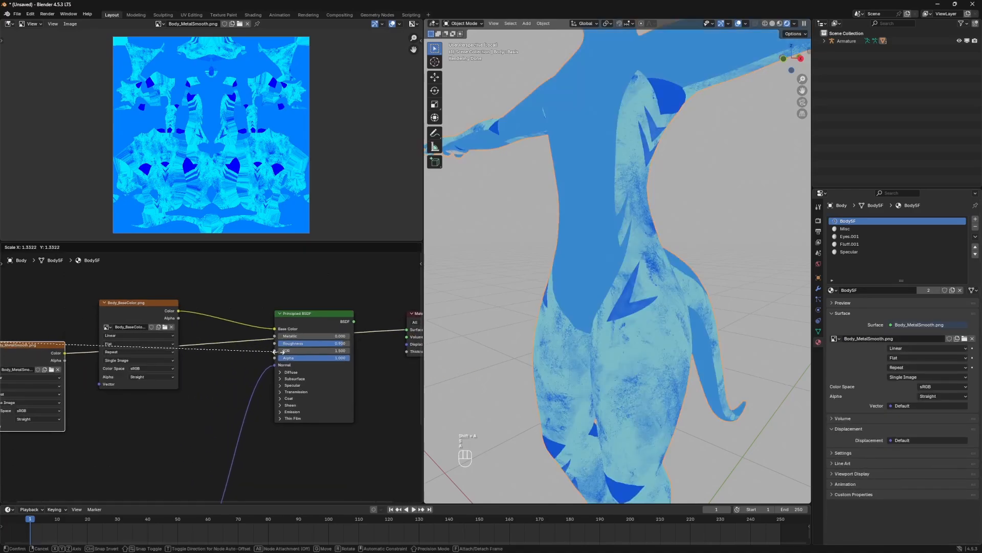
right_click(231, 353)
Add a Separate Color node between the Body_MetalSmooth.png and Principled BSDF nodes
key(shift+a)
text(sep)
click(260, 373)
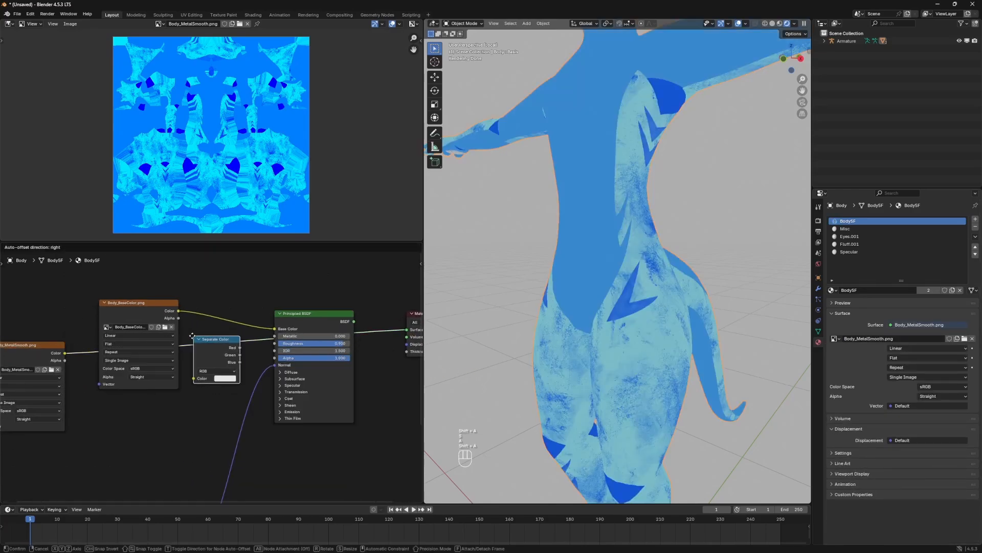
click(192, 336)
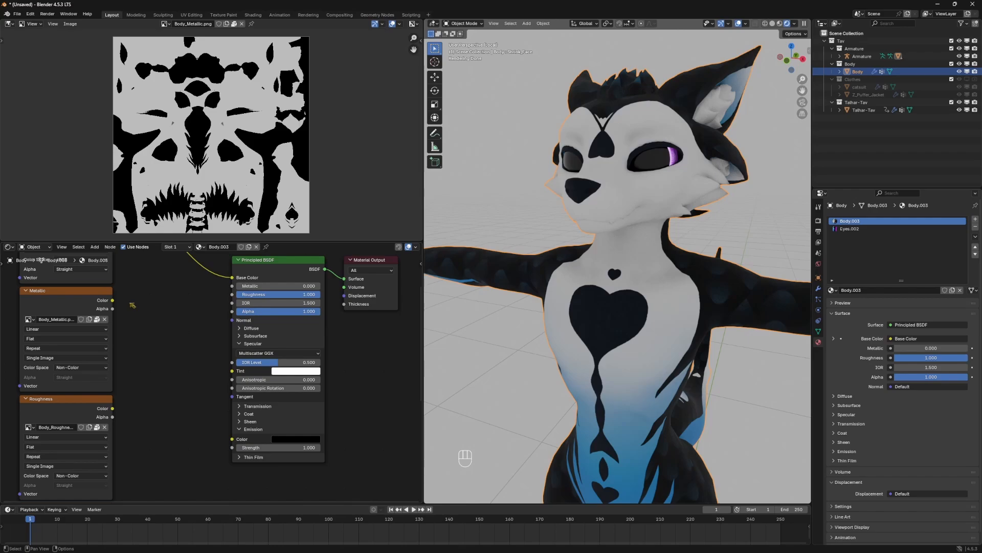
Link the Metallic and Roughness textures' Color outputs to the matching Principled BSDF inputs in the Body.003 material
drag(112, 300, 232, 286)
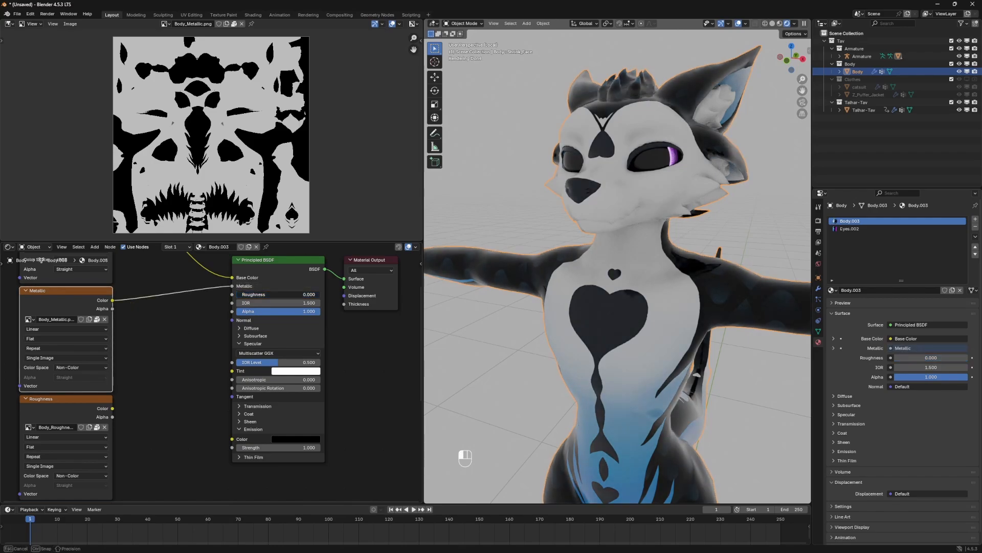
drag(236, 294, 320, 294)
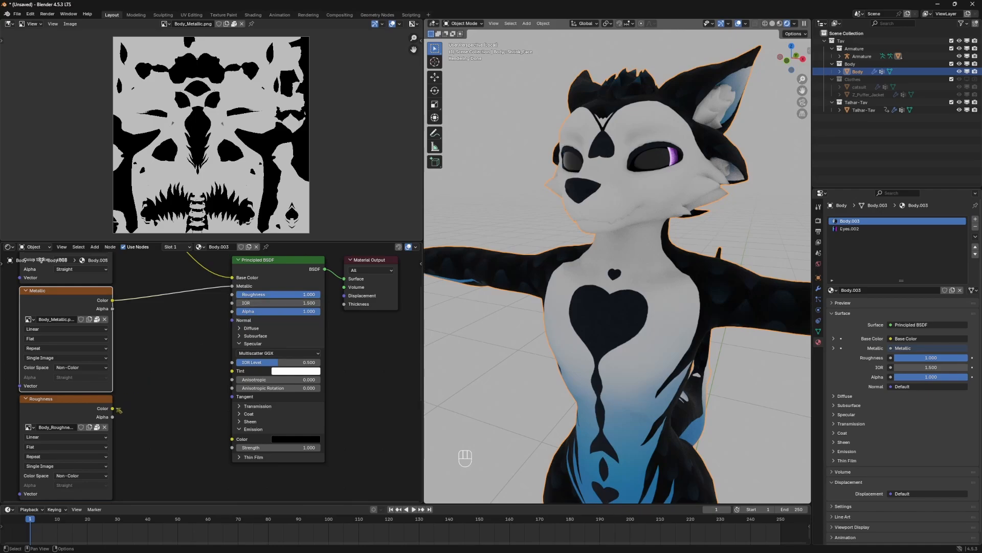
drag(112, 409, 231, 294)
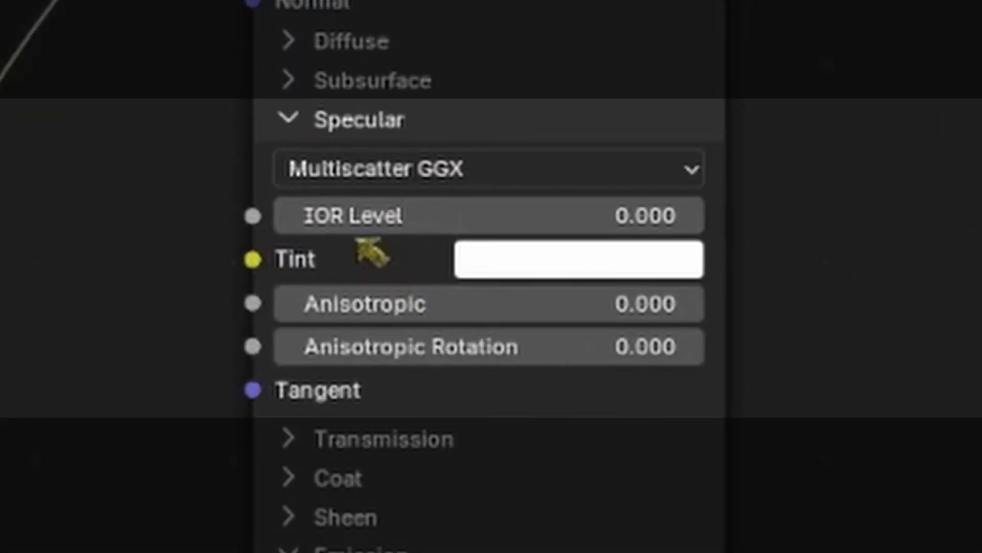
Try the Body.003 Principled BSDF's specular IOR Level at 0 and at 1
drag(358, 225, 696, 225)
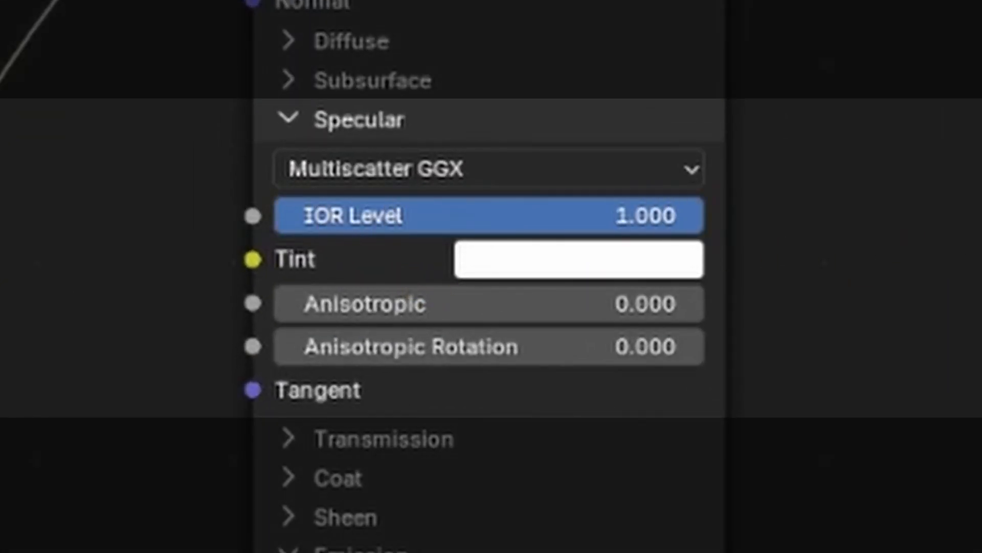
click(656, 225)
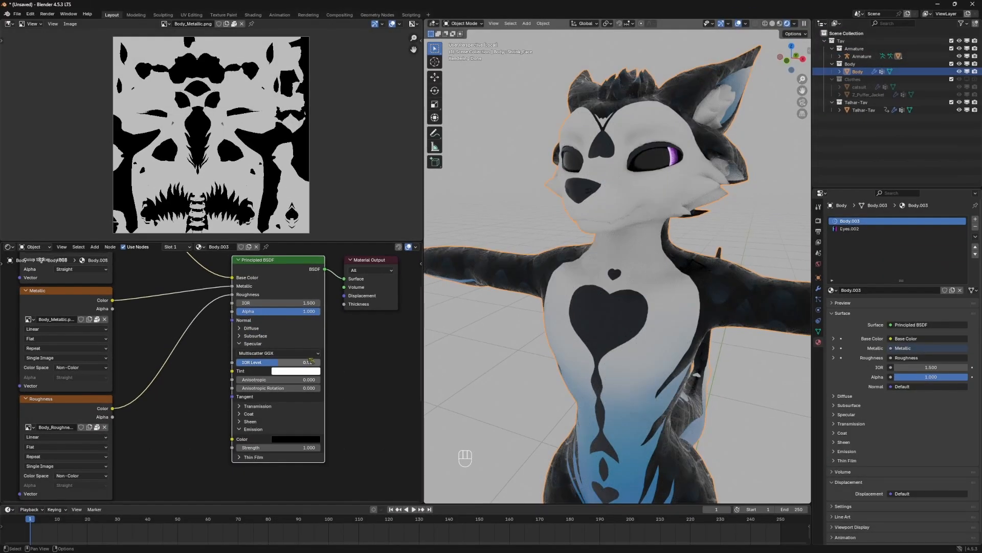
text(0)
key(Return)
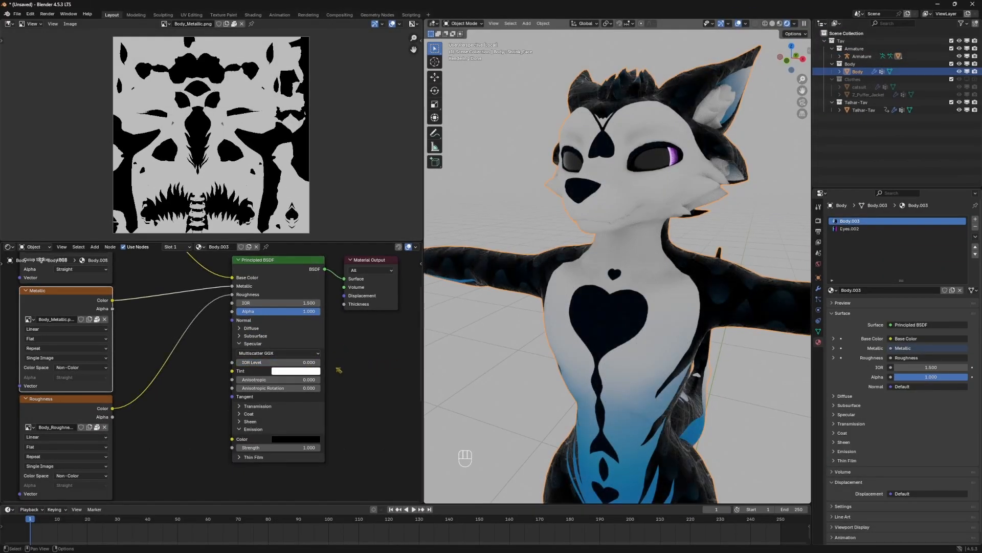
drag(264, 362, 310, 363)
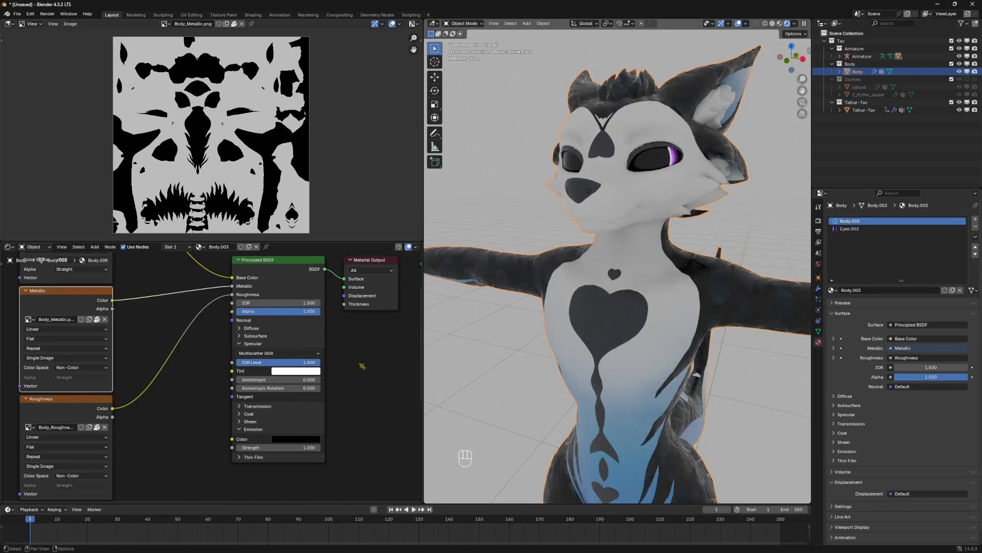
Set the specular IOR Level to 0.5 and the specular scattering distribution to Multiscatter GGX
click(310, 364)
text(.5)
key(Return)
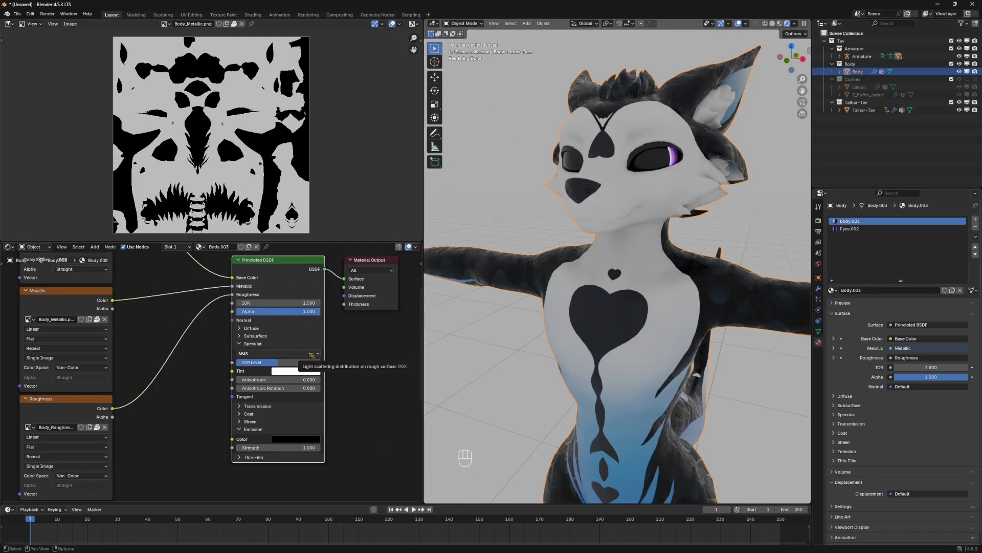
click(312, 355)
click(302, 382)
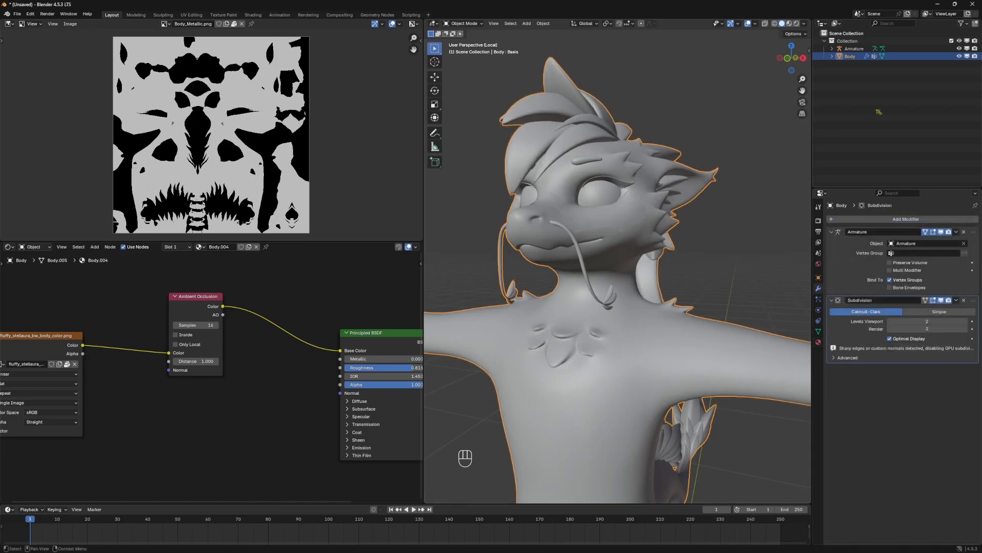
Leave local view with Armature selected, and select its Right arm bone in Pose Mode
click(854, 49)
key(KP_Divide)
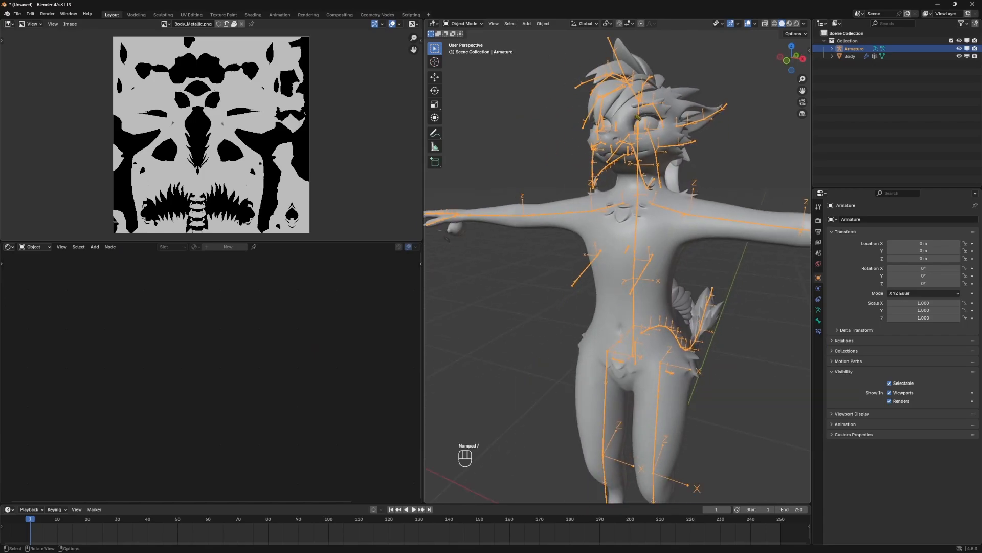
click(464, 23)
click(463, 49)
click(579, 212)
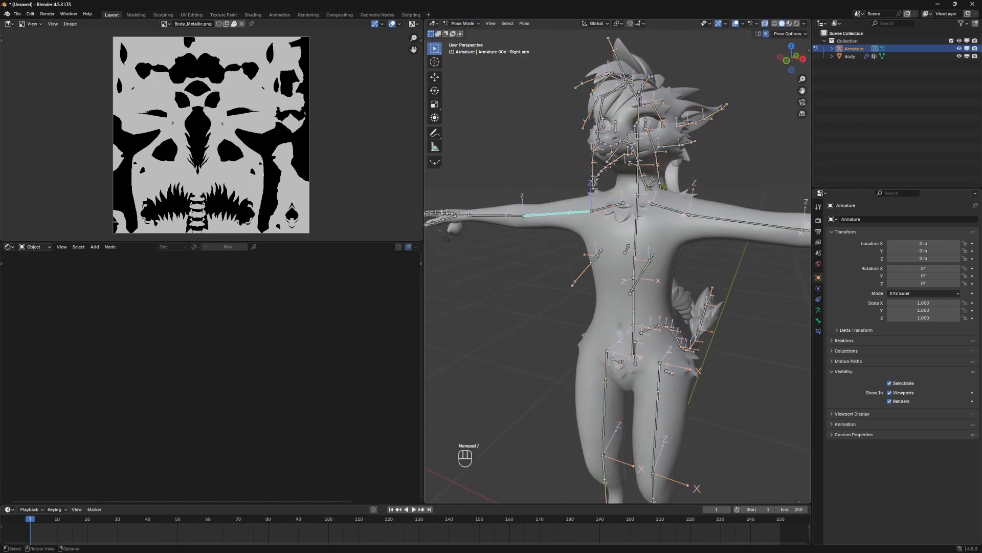
Try rotating the Right arm bone downward with both arms mirrored, and return the armature to Object Mode
key(r)
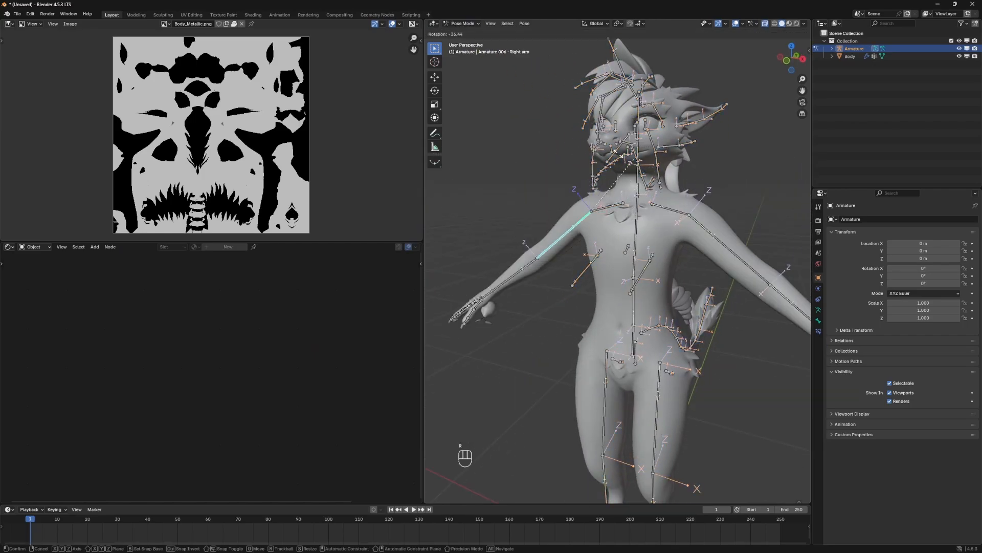
right_click(634, 146)
click(463, 23)
click(462, 32)
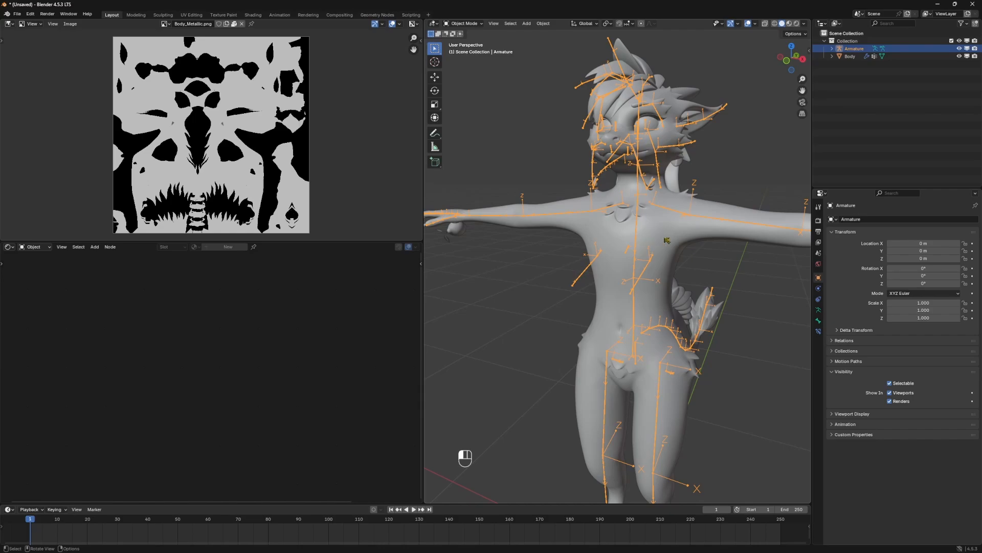
In the Body mesh, select the pointed tip vertices of the head and neck tufts and set their Mean Vertex Crease to 1.00
click(665, 239)
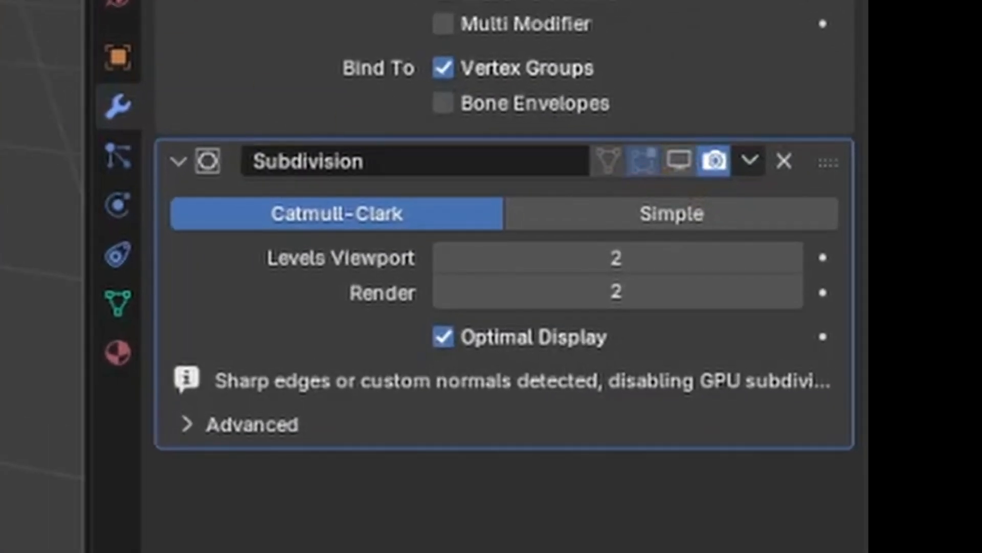
key(Tab)
click(683, 220)
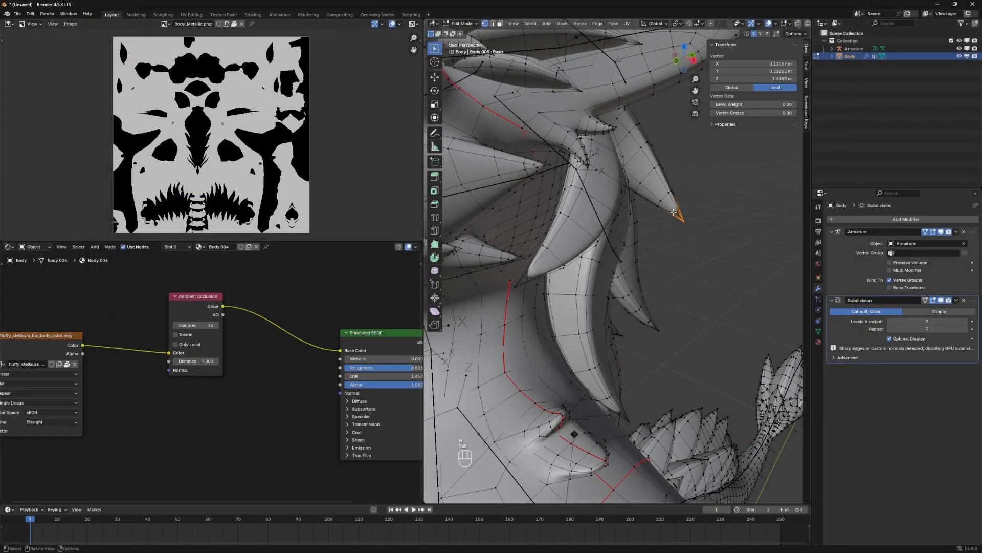
shift+click(515, 287)
shift+click(659, 330)
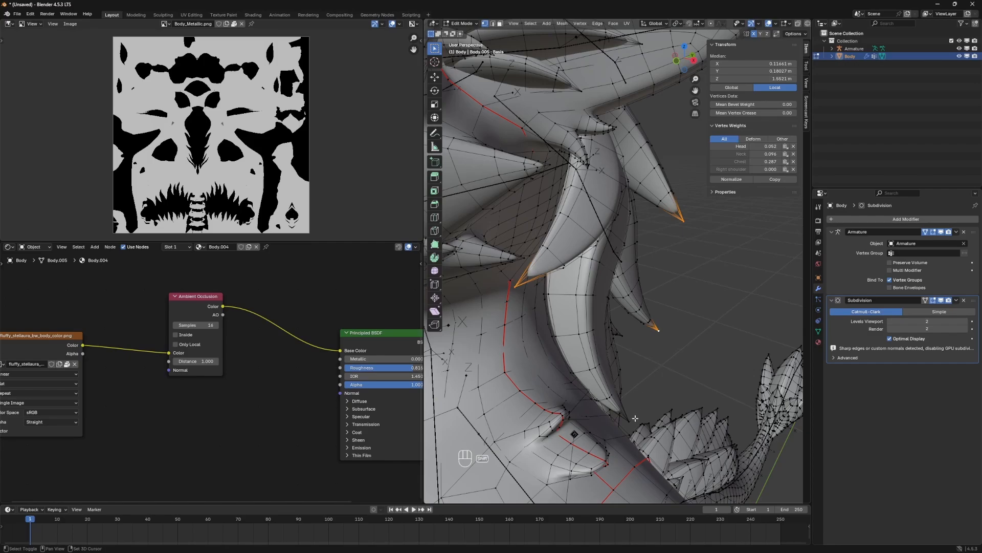
shift+click(633, 419)
shift+click(627, 338)
shift+click(577, 89)
shift+click(641, 44)
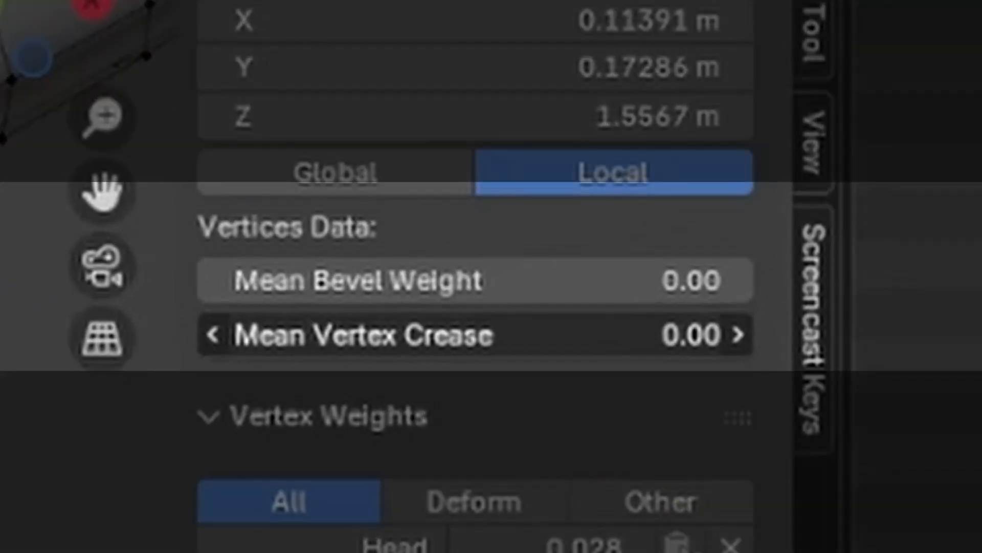
drag(476, 335, 340, 318)
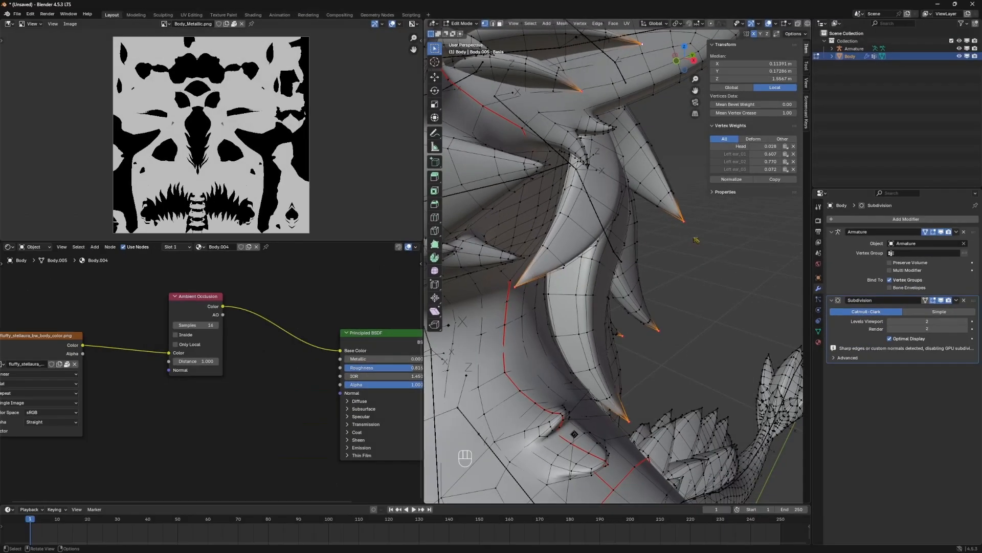
key(Tab)
Convert all triangles of the Body mesh to quads in Edit Mode and return to Object Mode
middle_drag(725, 291, 658, 214)
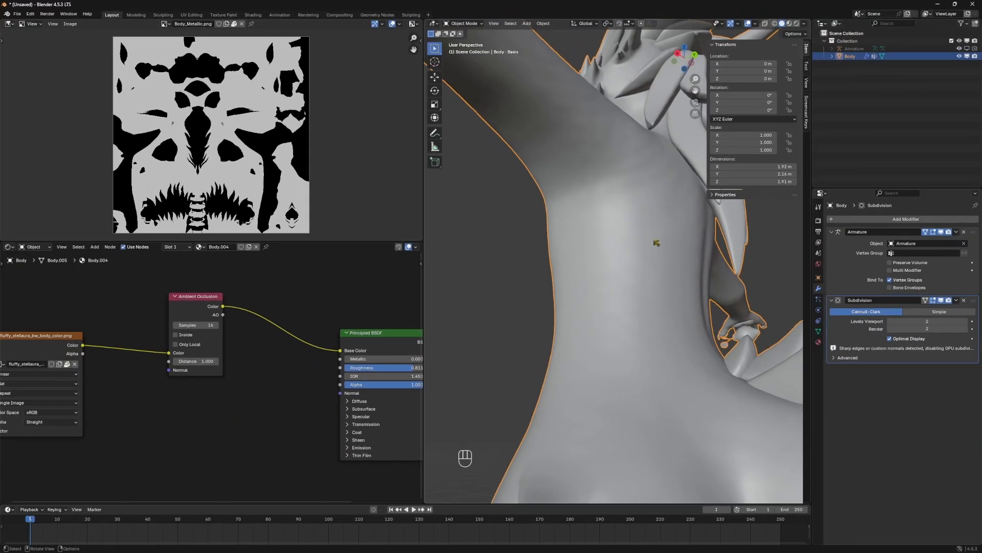
key(Tab)
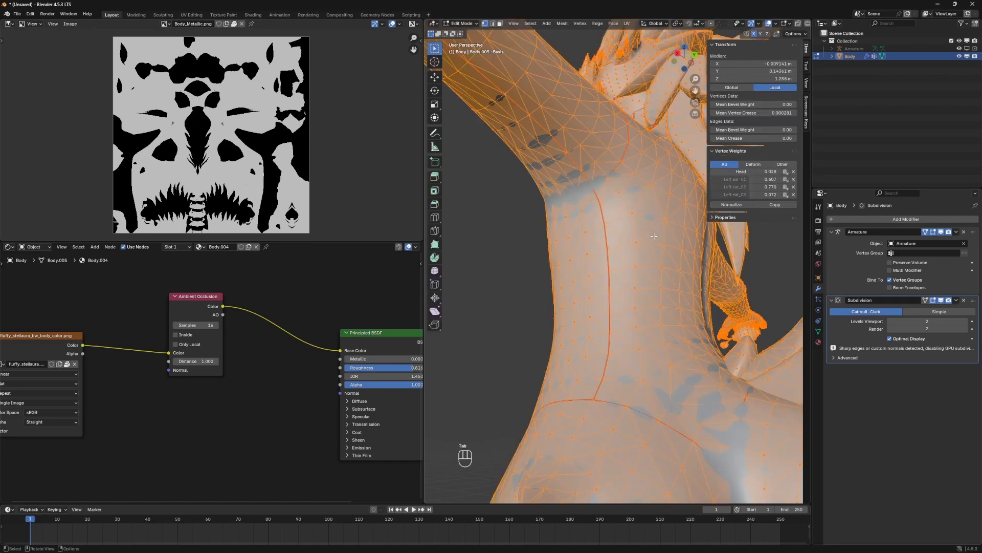
key(alt)
key(alt+j)
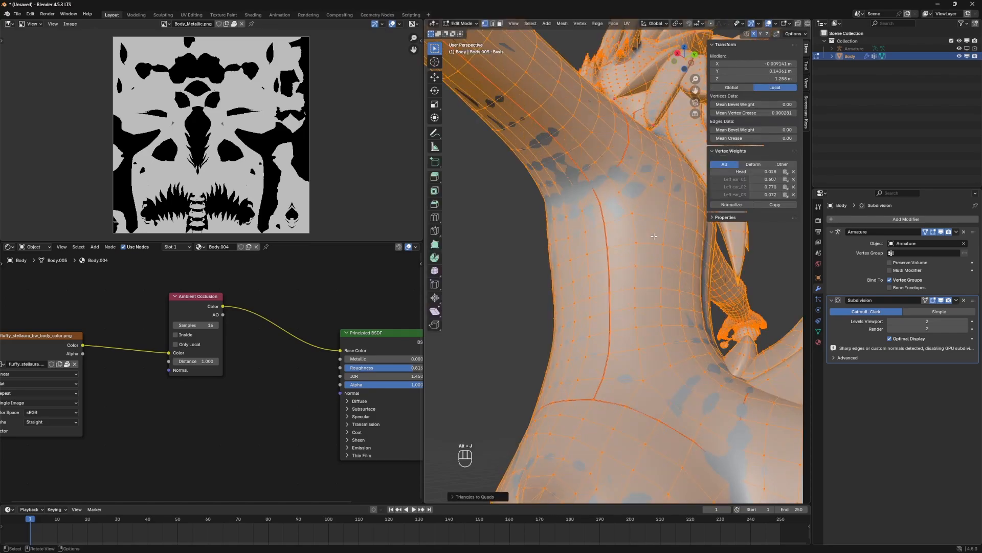
key(Tab)
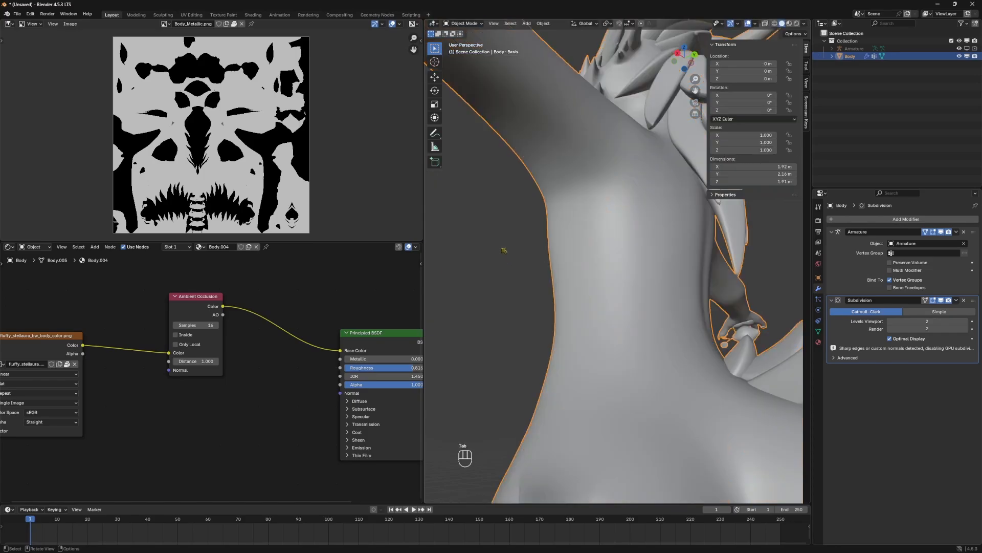
scroll(512, 248, down, 6)
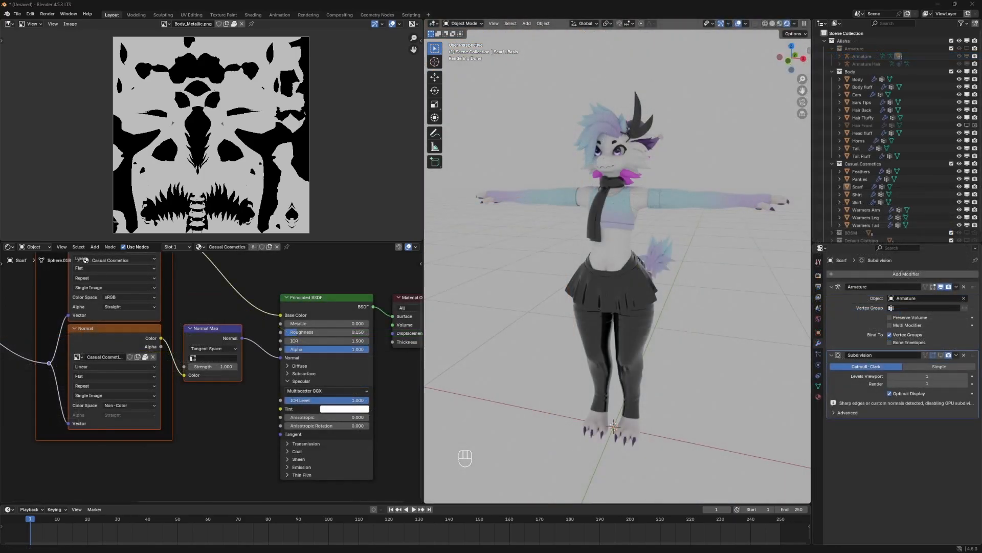